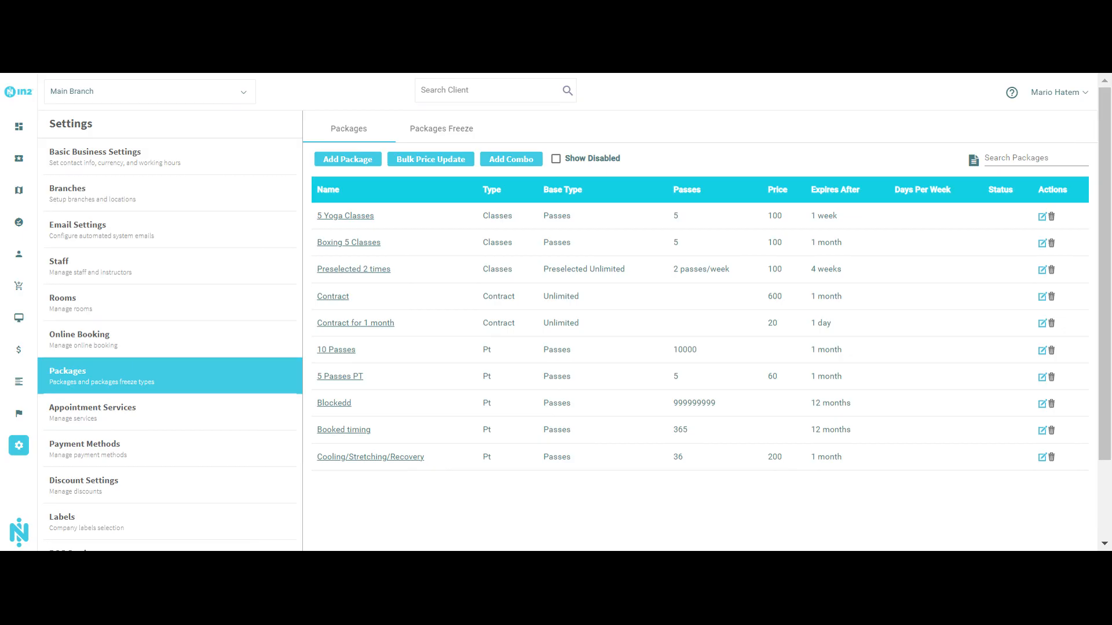
# Start a new class package named "Boxing - 10 Classes" with a price of 100
pyautogui.click(337, 159)
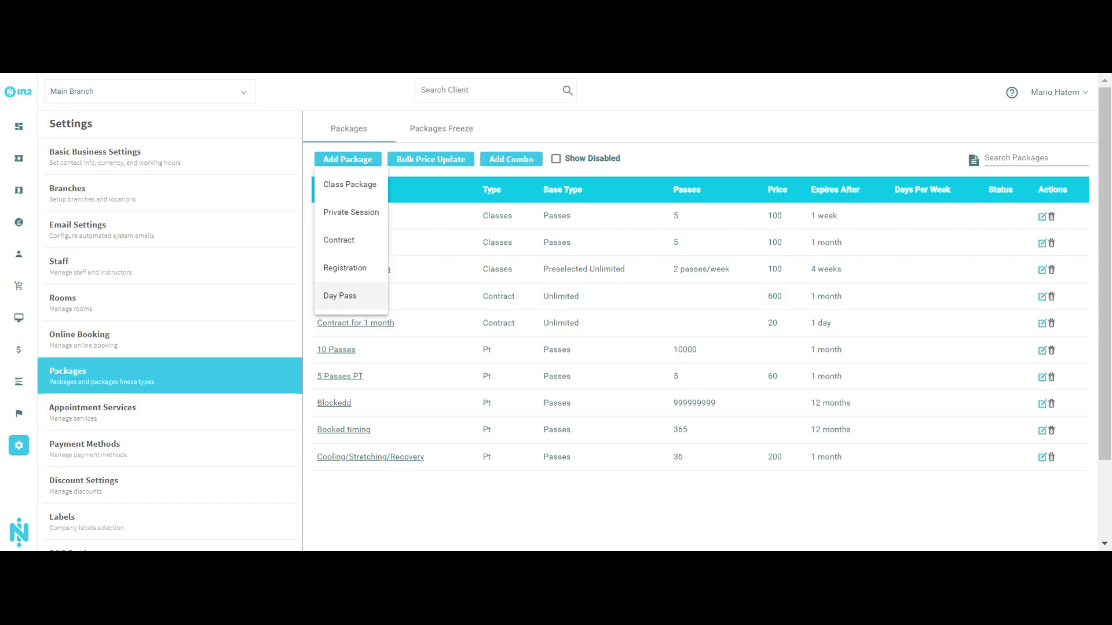
pyautogui.click(353, 196)
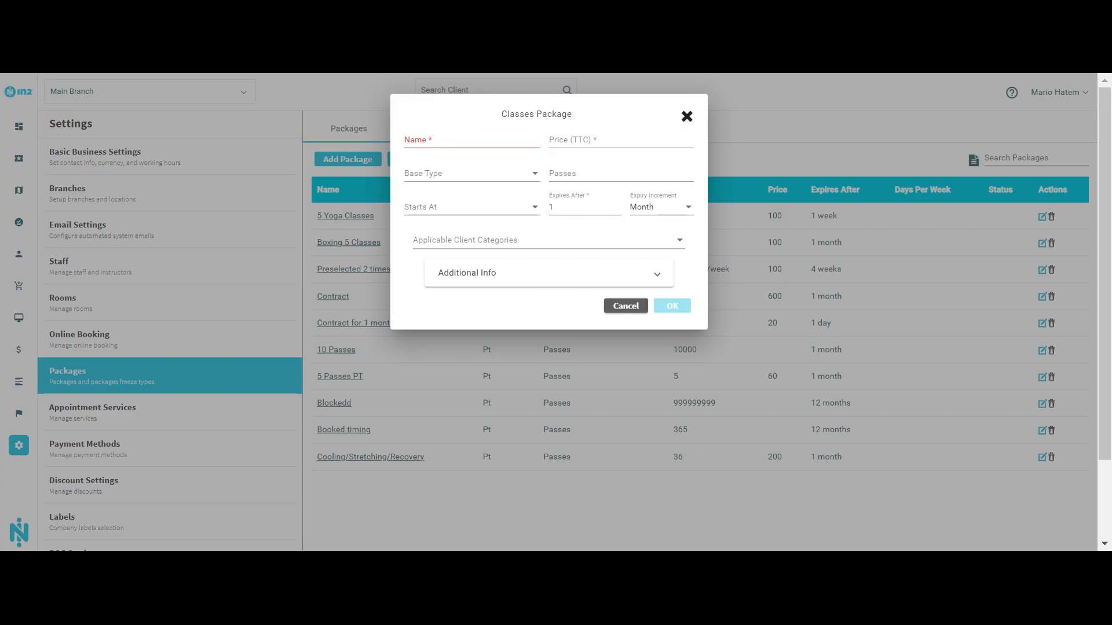
pyautogui.click(485, 139)
pyautogui.click(452, 119)
pyautogui.click(454, 141)
pyautogui.write('Boxiu')
pyautogui.press('BackSpace')
pyautogui.write('ing - 10 Classes')
pyautogui.click(579, 141)
pyautogui.write('100')
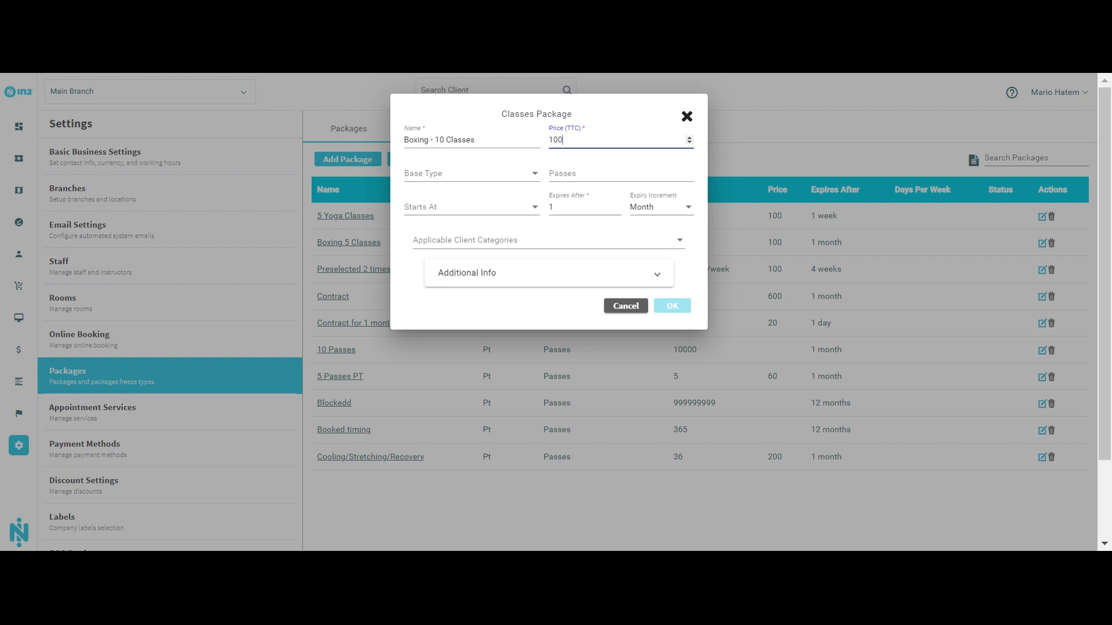
# Set the package's base type to Passes with 10 passes
pyautogui.click(513, 174)
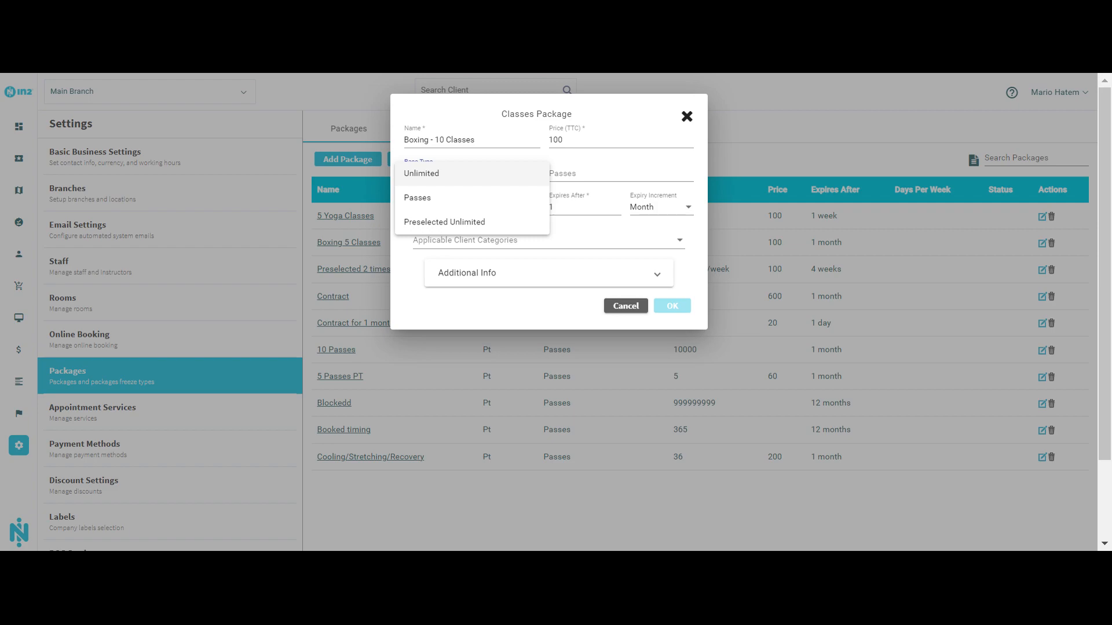
pyautogui.click(483, 206)
pyautogui.click(683, 174)
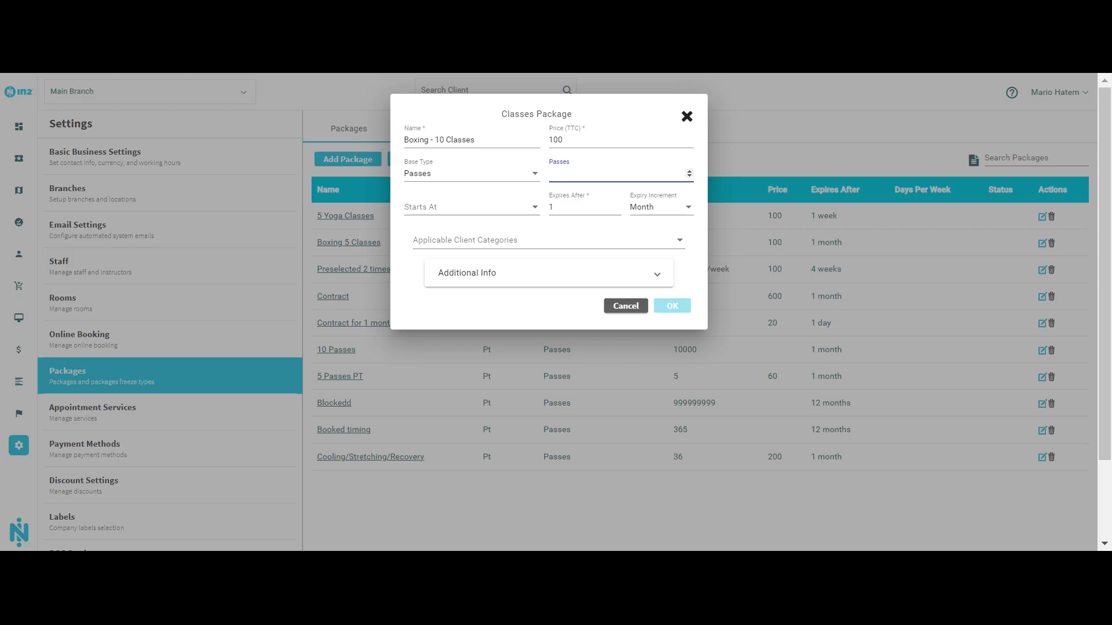
pyautogui.write('10')
pyautogui.moveTo(476, 139); pyautogui.dragTo(435, 140)
pyautogui.click(478, 139)
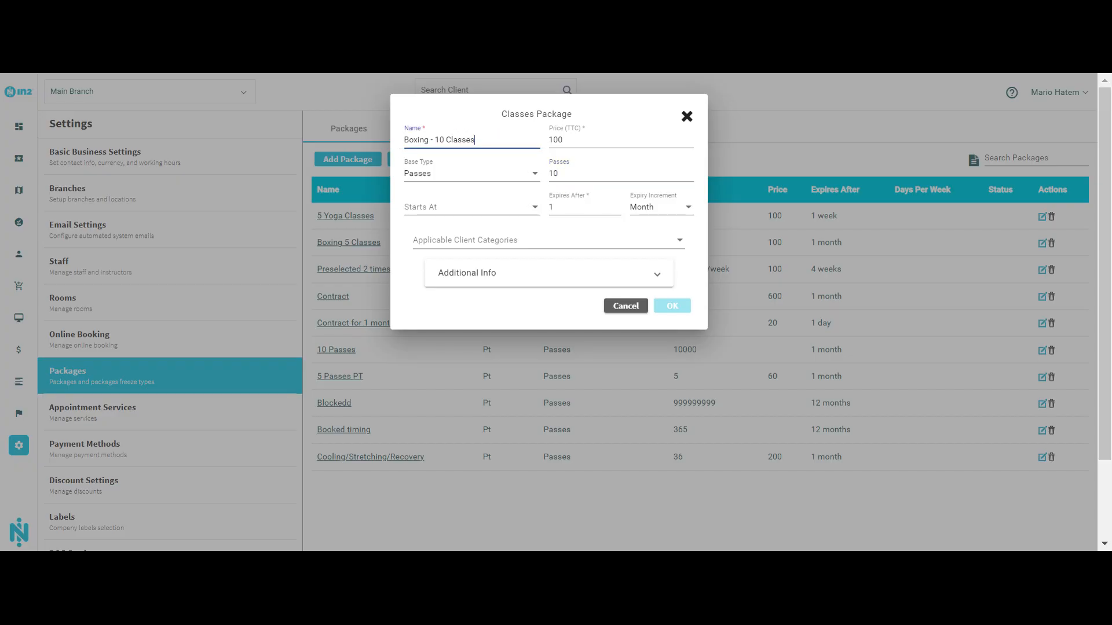
# Switch the base type to Preselected Unlimited and set the passes per week to 3
pyautogui.click(515, 181)
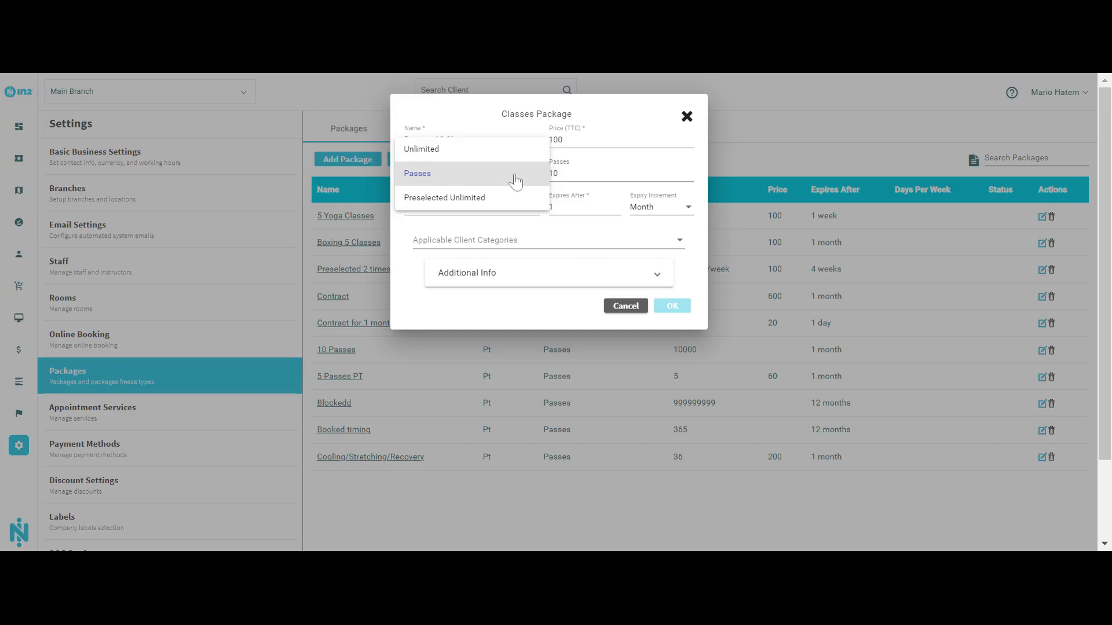
pyautogui.click(512, 200)
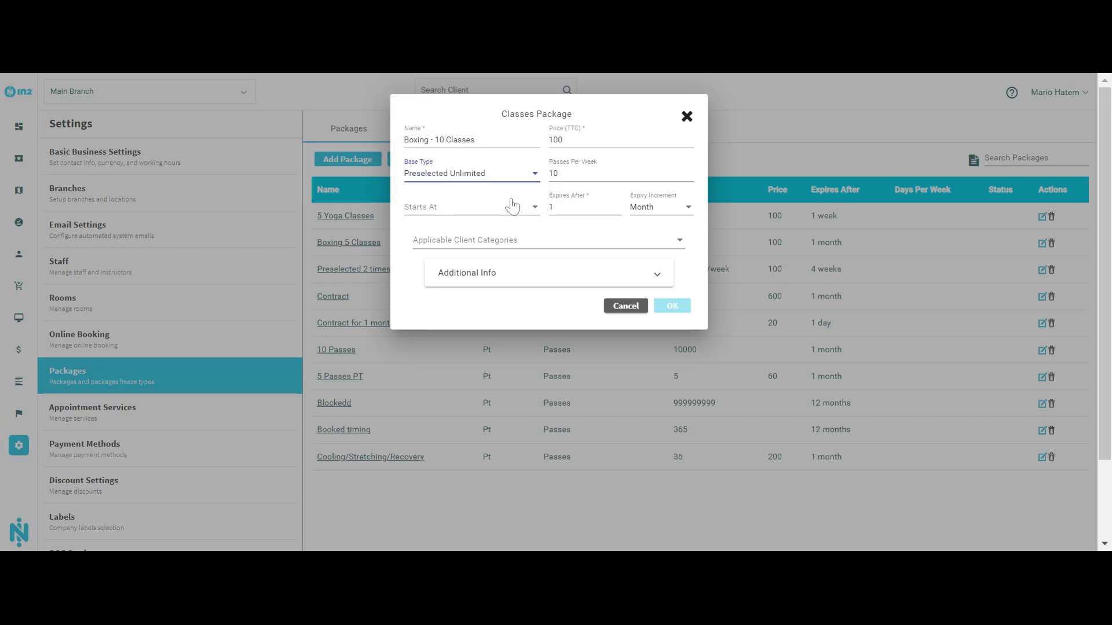
pyautogui.press('Tab')
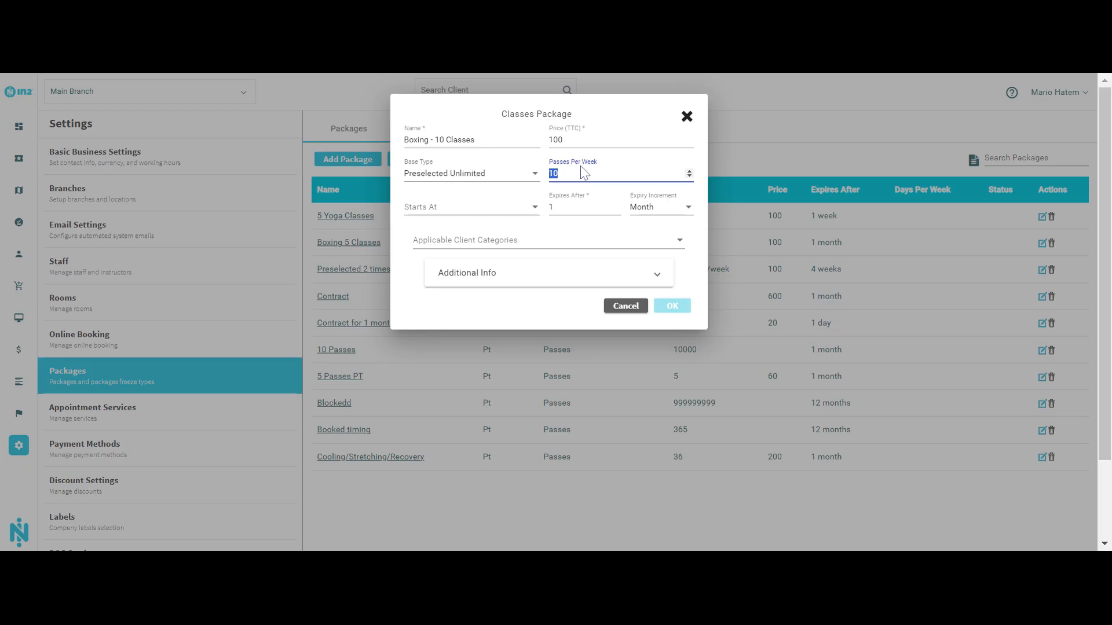
pyautogui.write('2')
pyautogui.press('BackSpace')
pyautogui.write('1')
pyautogui.press('BackSpace')
pyautogui.write('3')
# Return the base type to Passes and make the package start at the First Session
pyautogui.click(513, 175)
pyautogui.click(494, 151)
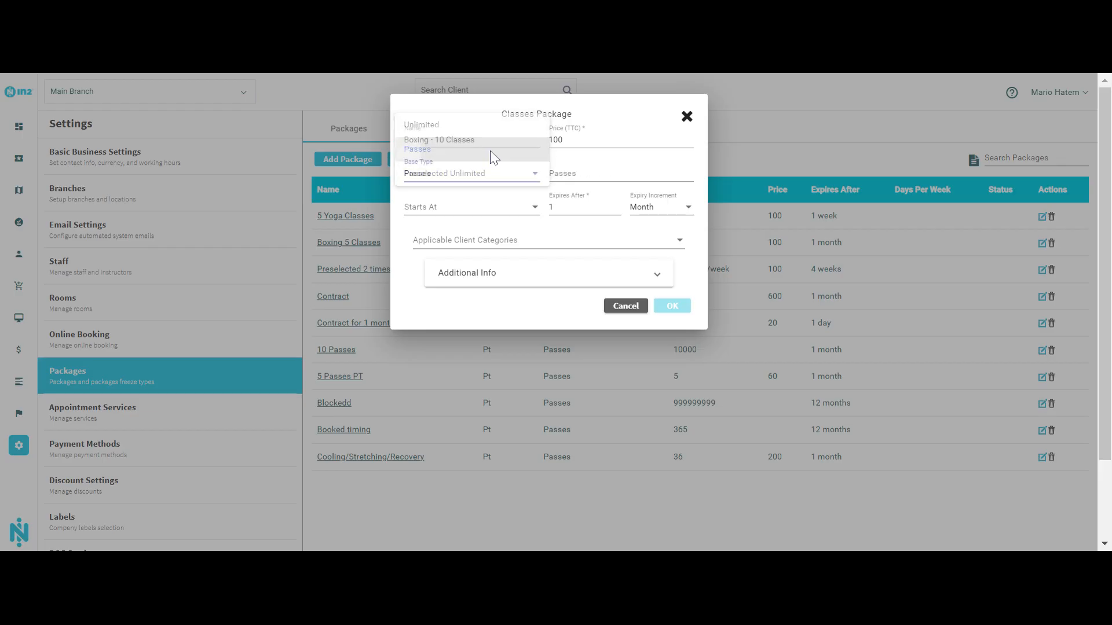
pyautogui.click(486, 209)
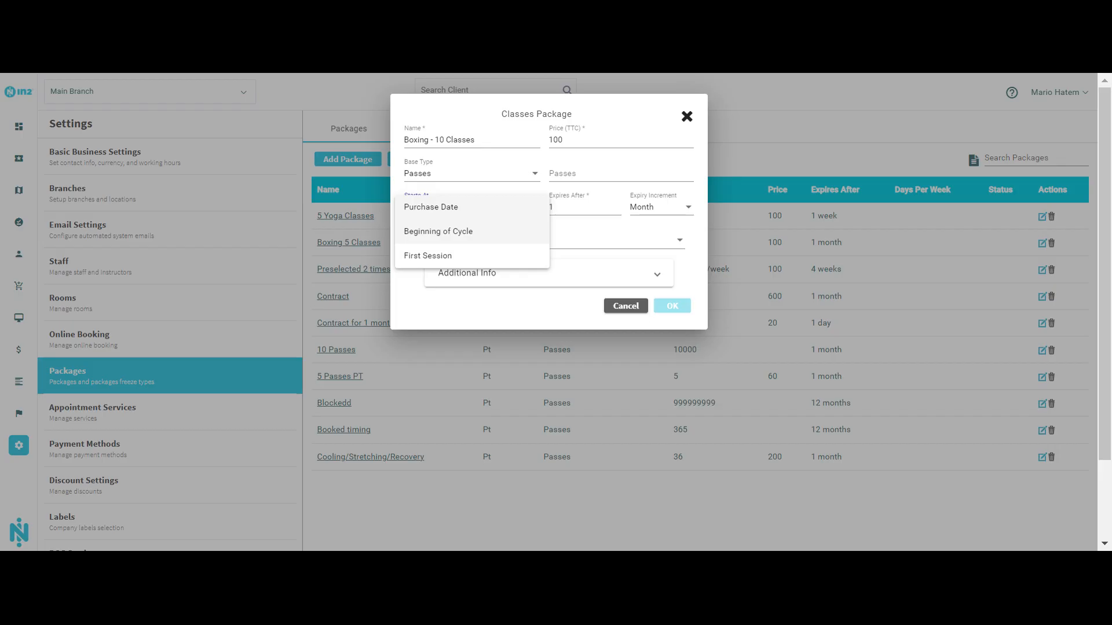
pyautogui.click(499, 261)
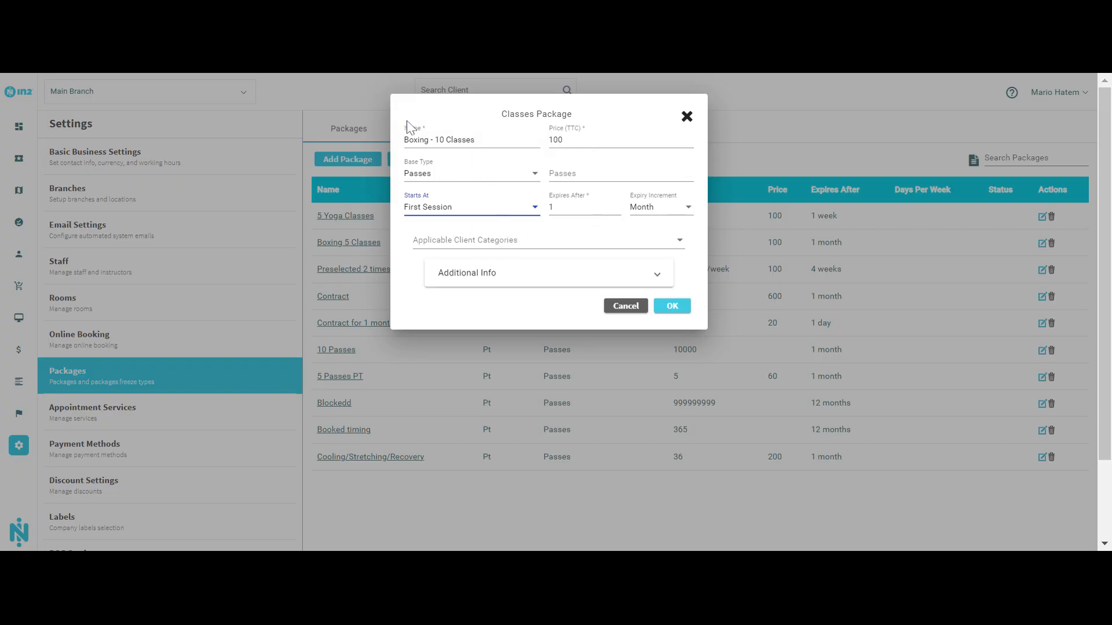
# Make the package start at the Beginning of Cycle with the Half Monthly/Price pro rata rule
pyautogui.click(489, 208)
pyautogui.click(488, 169)
pyautogui.click(488, 215)
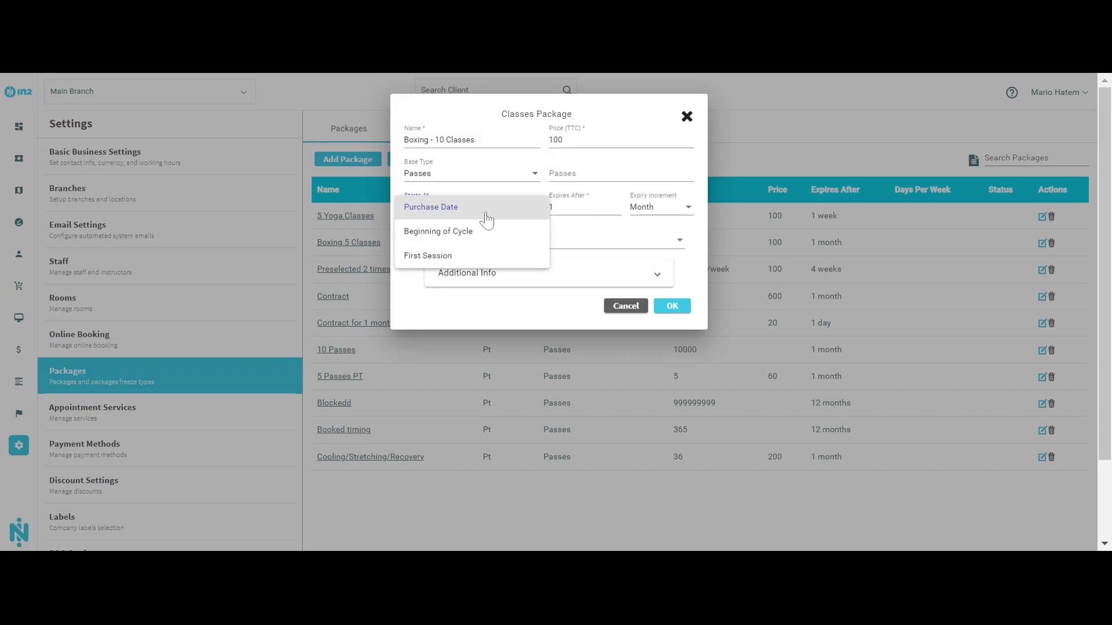
pyautogui.click(477, 234)
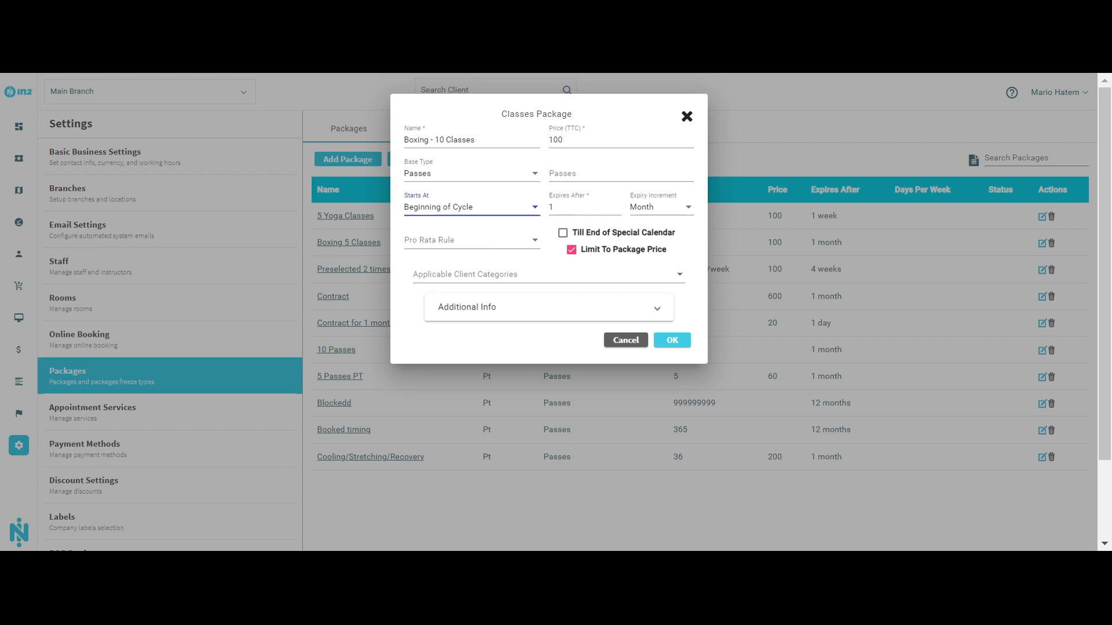
pyautogui.click(483, 242)
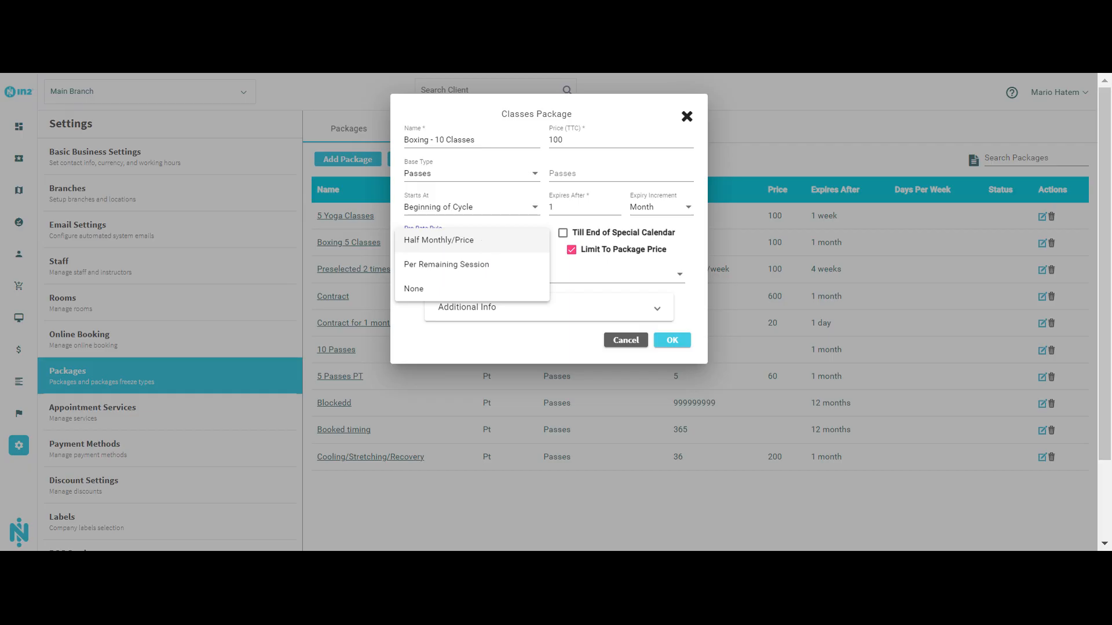
pyautogui.click(484, 248)
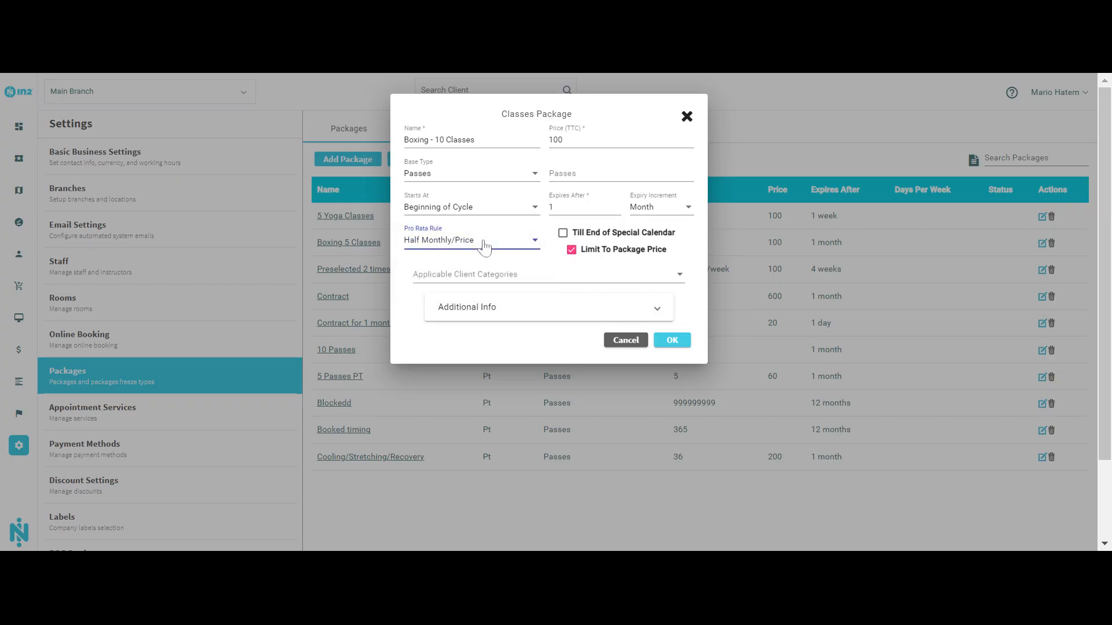
# Try to switch the pro rata rule to Per Remaining Session while the base type is Passes
pyautogui.click(591, 140)
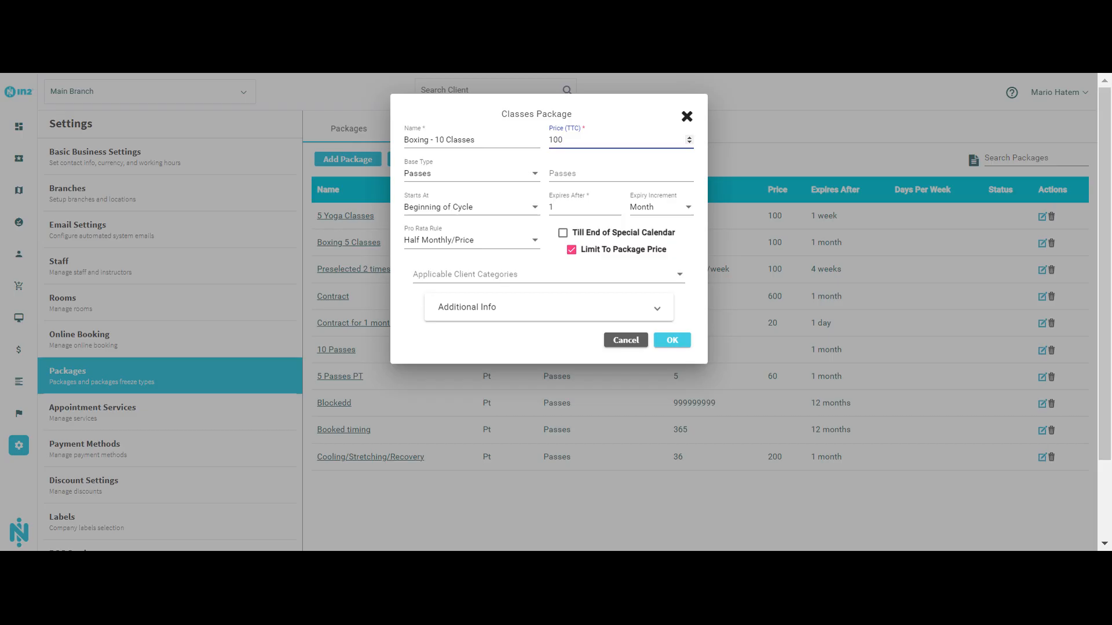
pyautogui.click(495, 242)
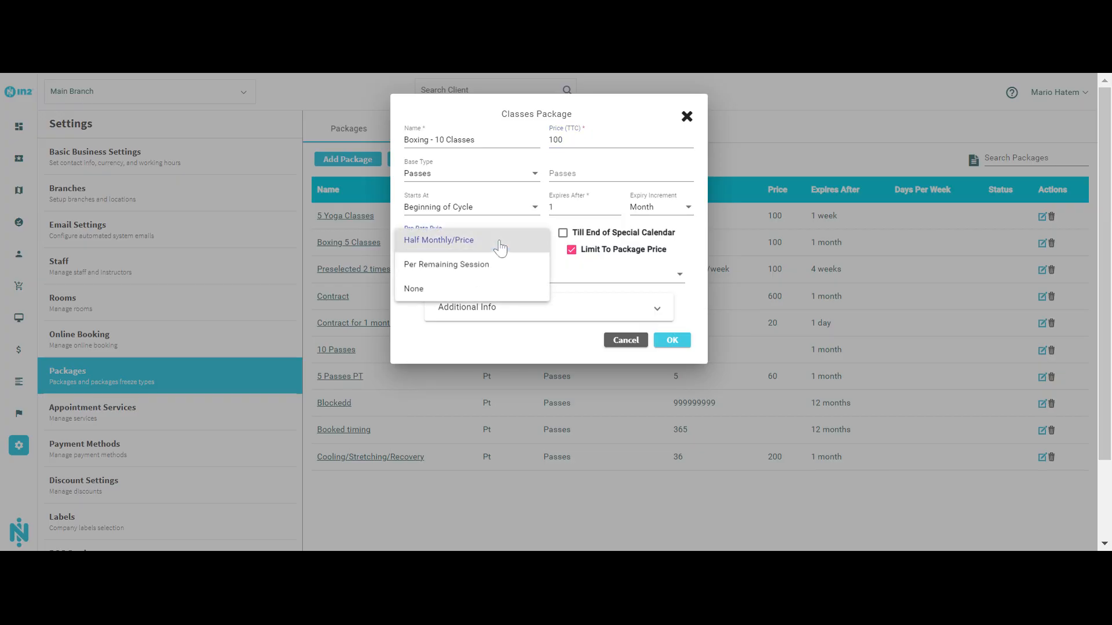
pyautogui.click(473, 267)
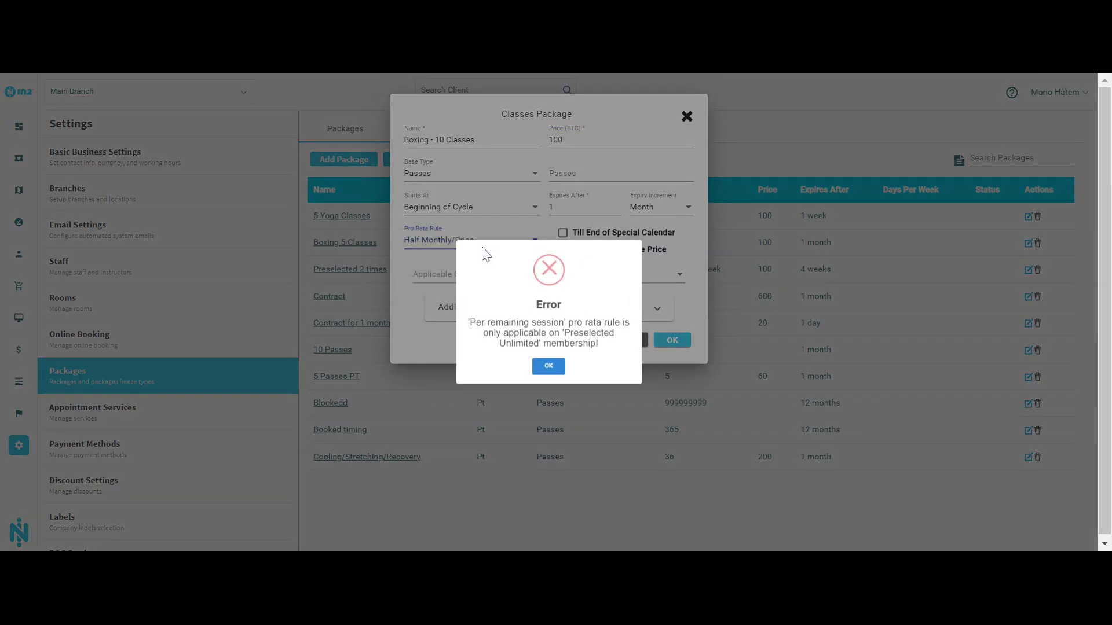
pyautogui.click(544, 369)
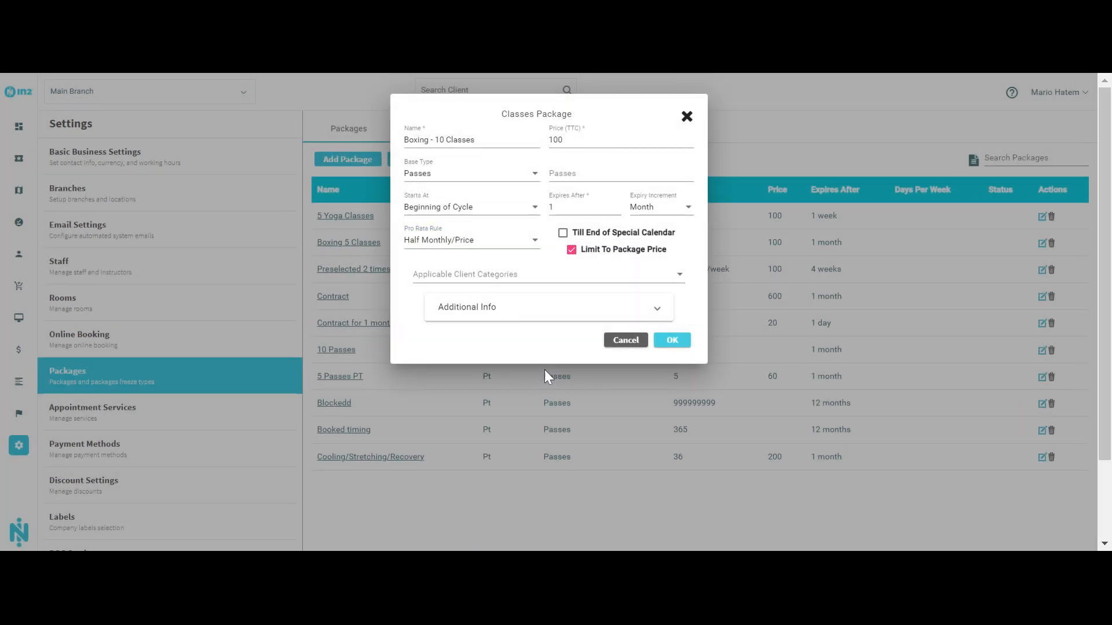
# Change the base type to Preselected Unlimited with 2 passes per week
pyautogui.click(477, 177)
pyautogui.click(476, 200)
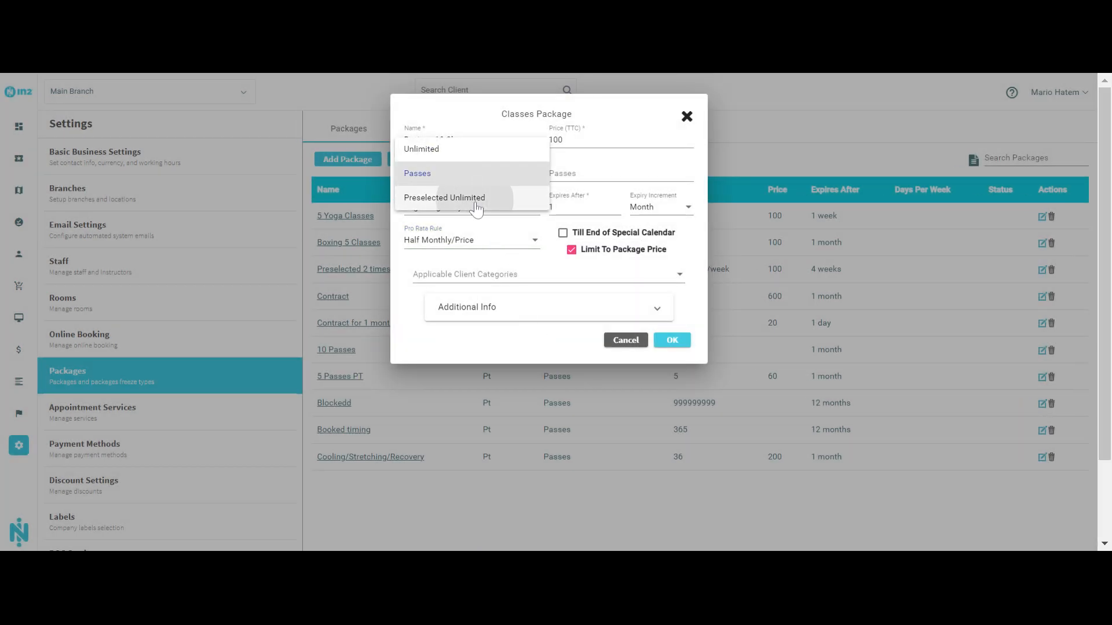
pyautogui.click(577, 177)
pyautogui.write('2')
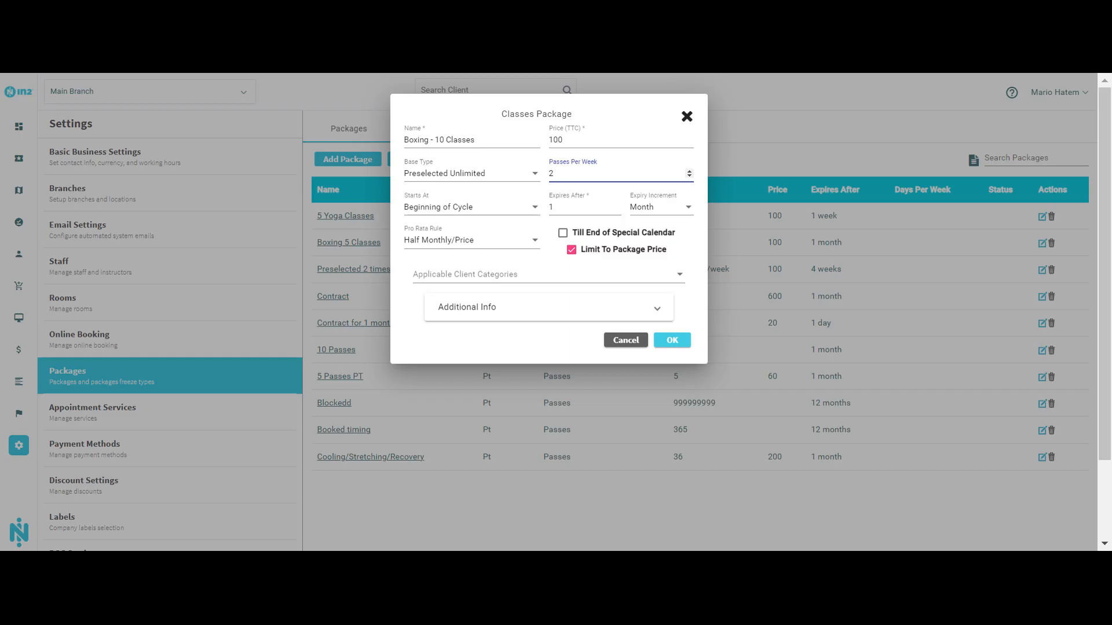
# Set the pro rata rule to Per Remaining Session with a price per session of 10
pyautogui.click(511, 240)
pyautogui.click(481, 264)
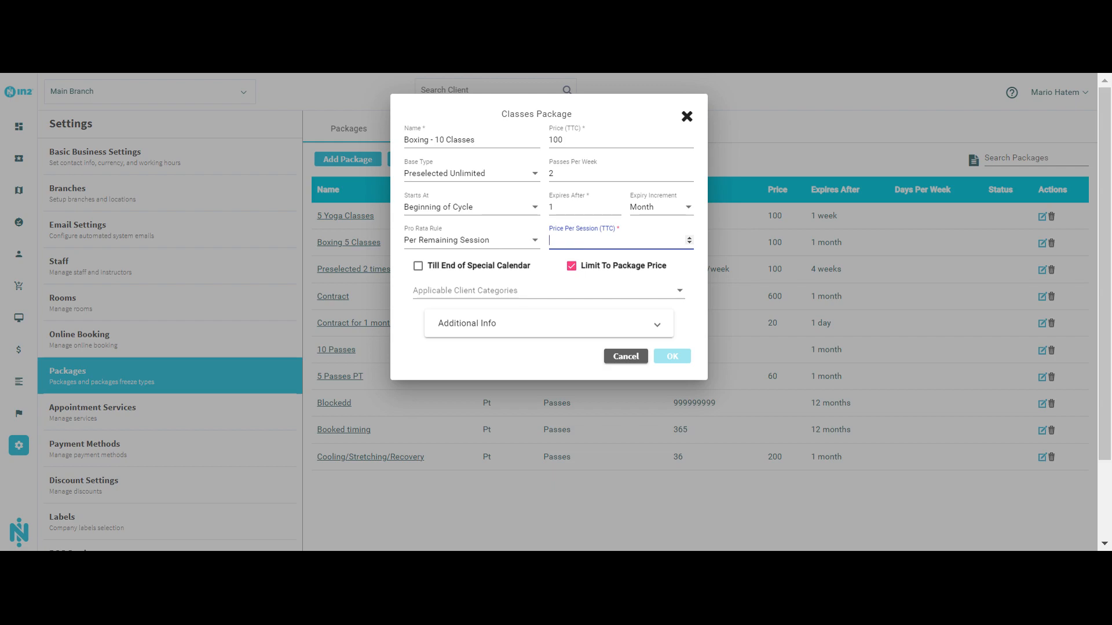
pyautogui.write('10')
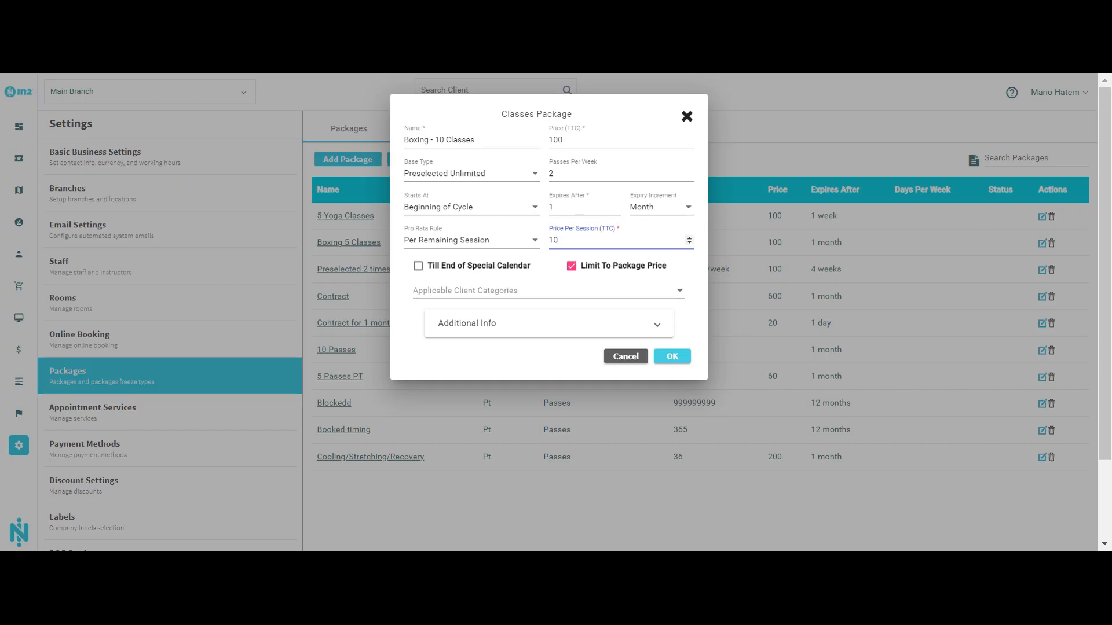
# Set the pro rata rule to None and make the package start at the Purchase Date
pyautogui.click(501, 241)
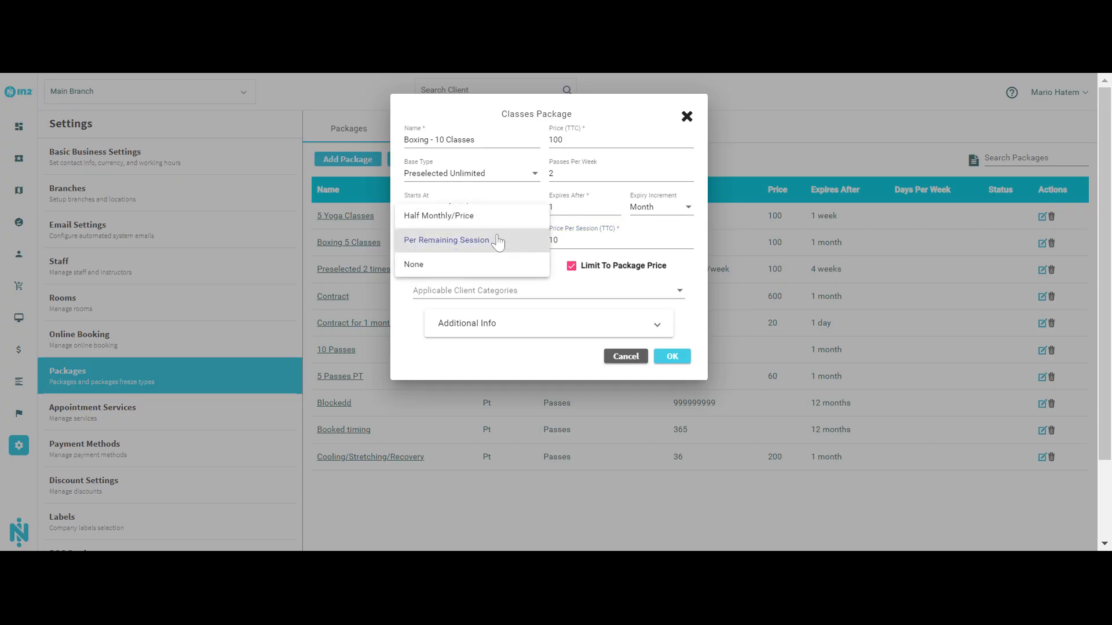
pyautogui.click(473, 265)
pyautogui.click(509, 212)
pyautogui.click(489, 182)
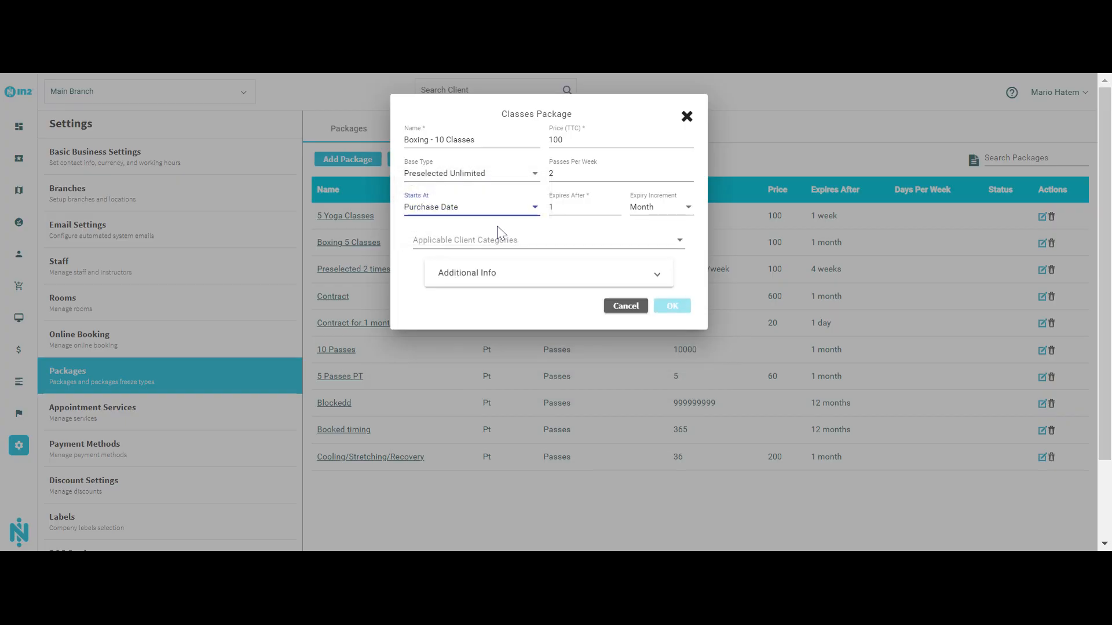
# Limit the package's applicable client categories to VIP
pyautogui.click(537, 243)
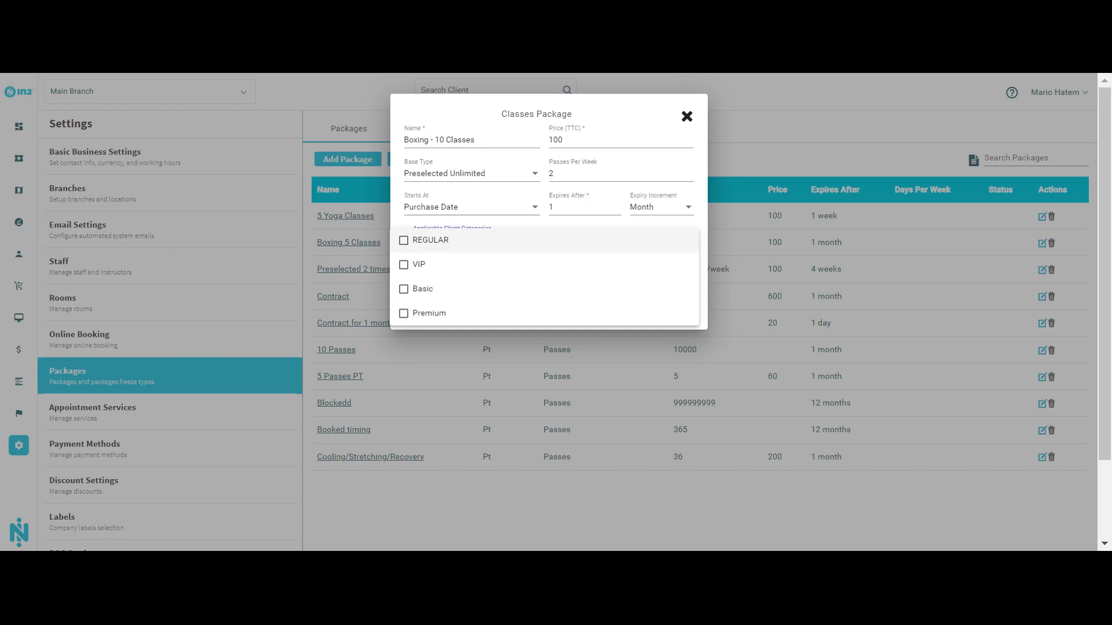
pyautogui.click(504, 264)
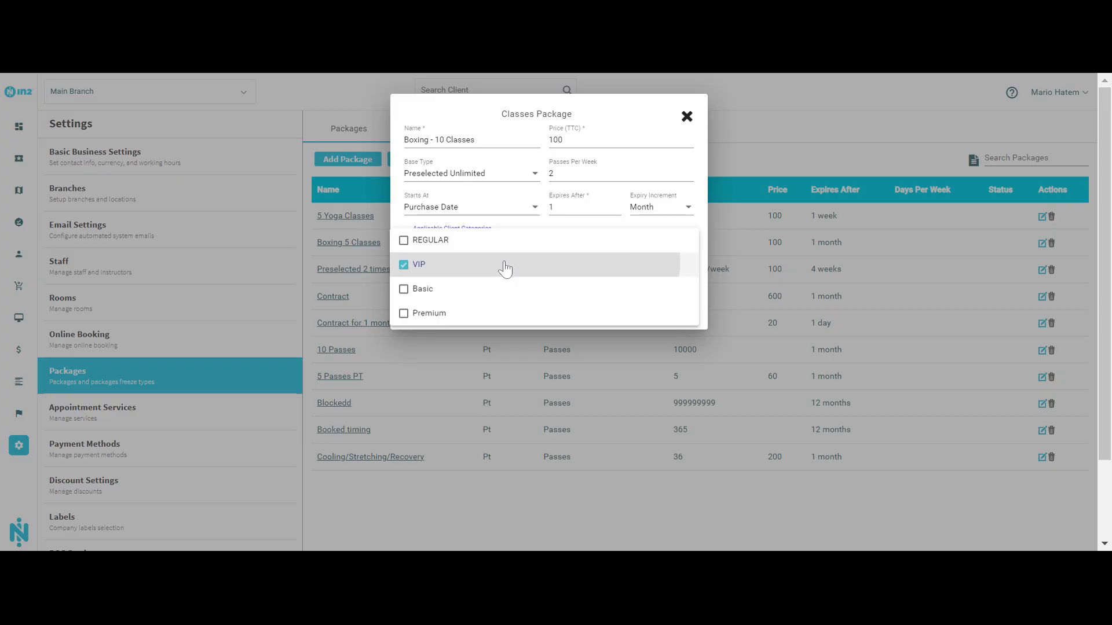
pyautogui.click(550, 211)
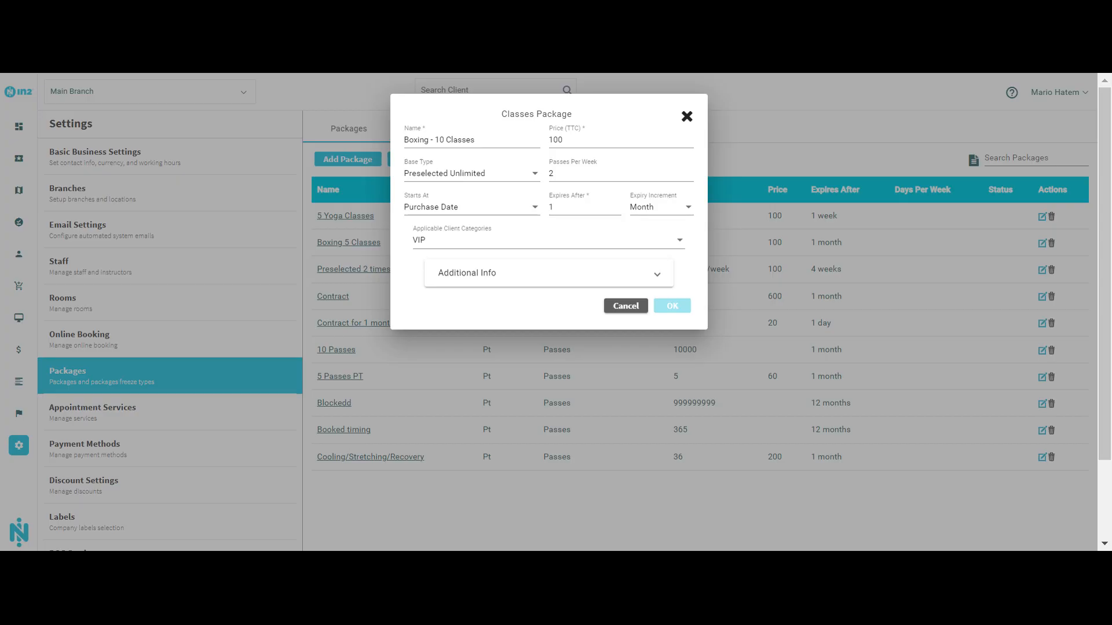
# In the additional info, require a mandatory specific package, choosing "Contract for 1 month"
pyautogui.click(528, 284)
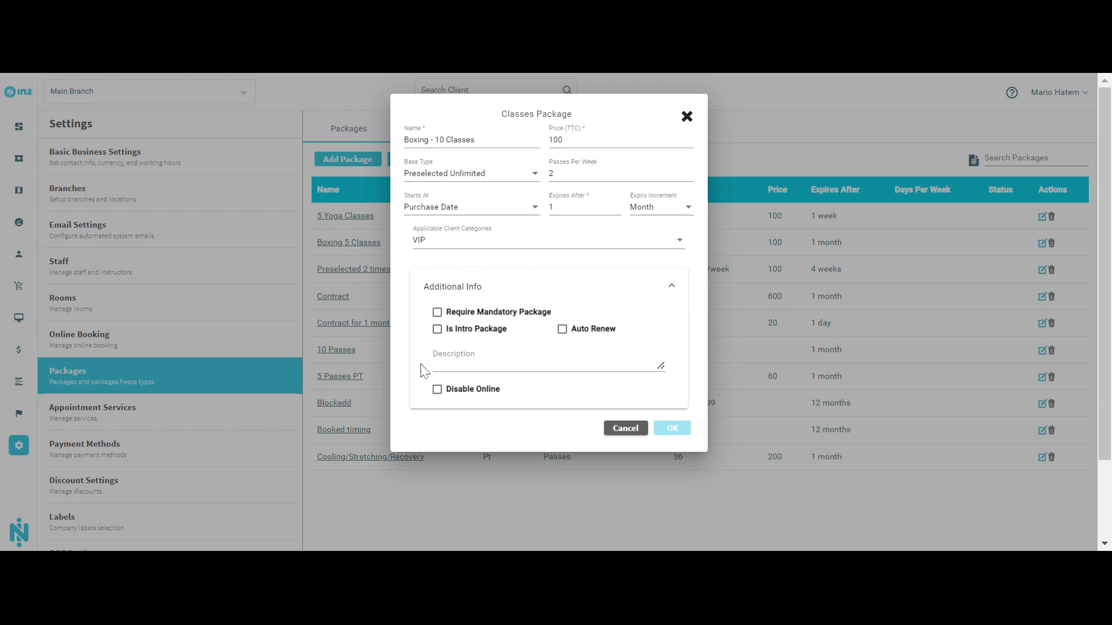
pyautogui.click(479, 313)
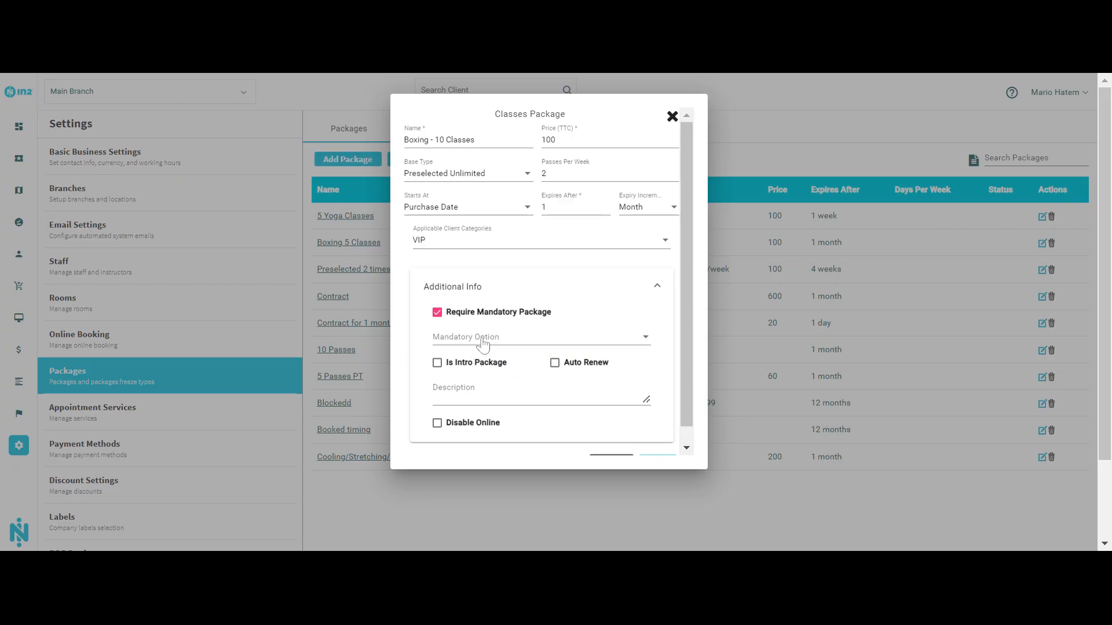
pyautogui.click(484, 345)
pyautogui.click(488, 363)
pyautogui.click(572, 340)
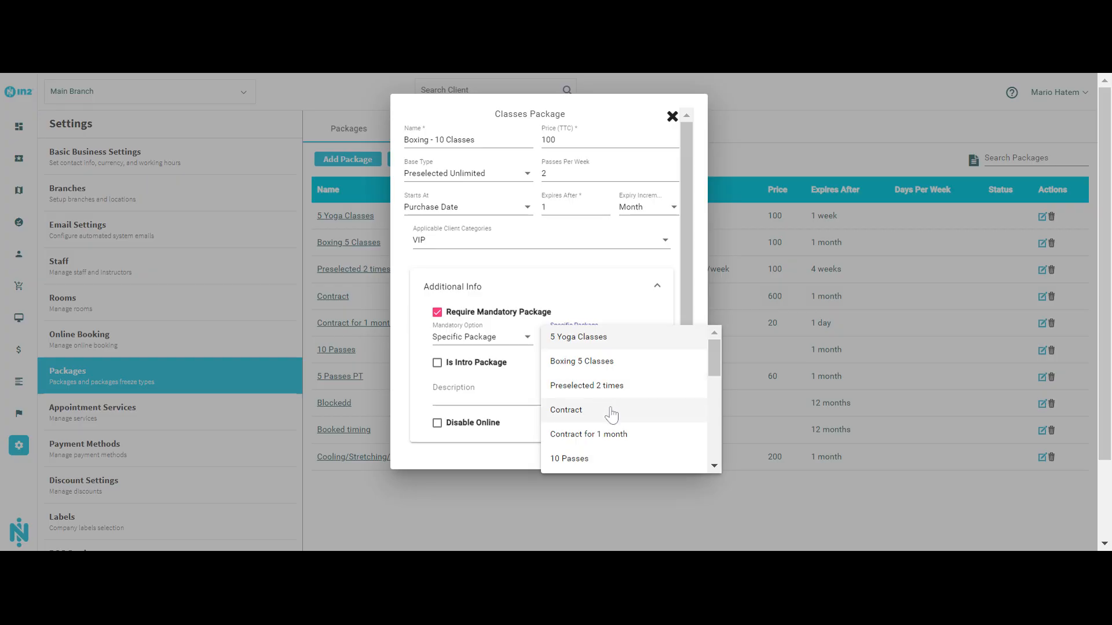
pyautogui.click(610, 434)
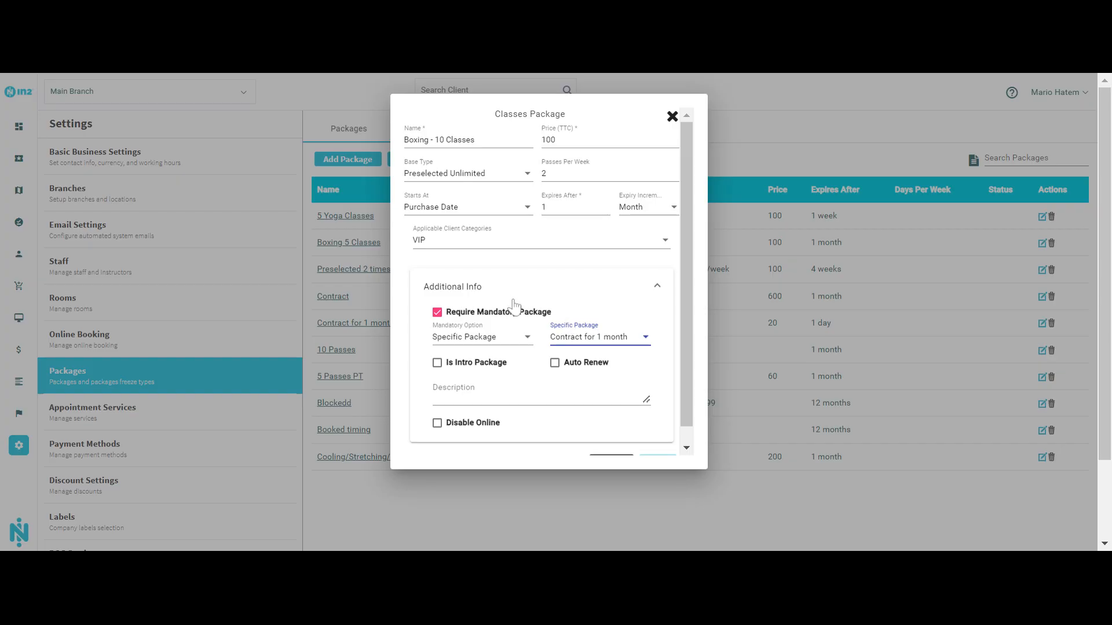
# Remove the mandatory package requirement, and turn the intro package option on and off again
pyautogui.click(512, 319)
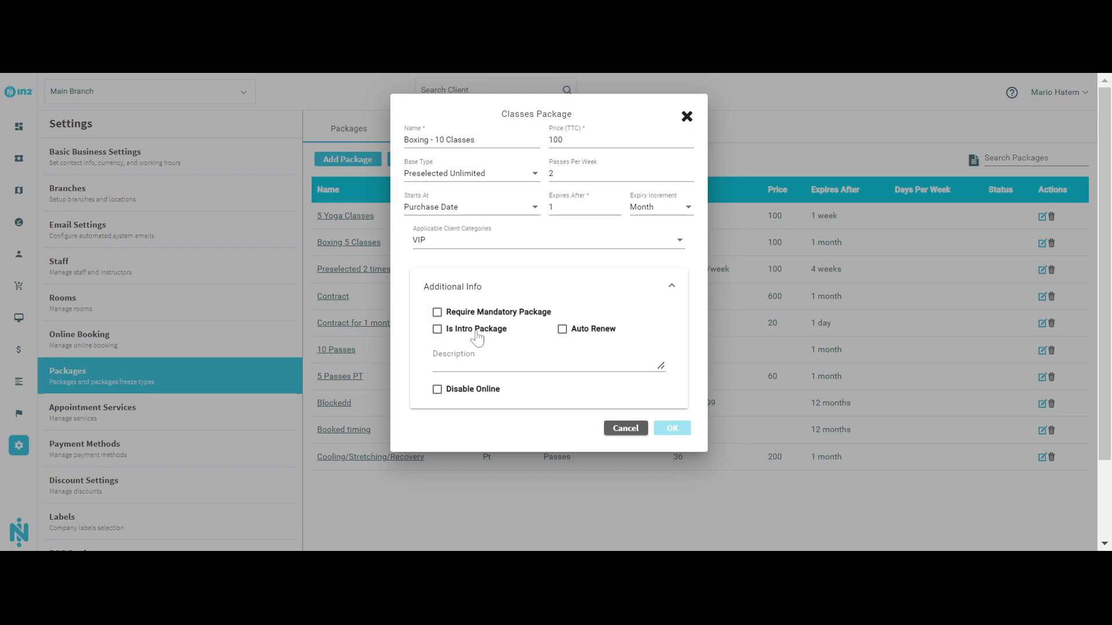
pyautogui.click(477, 335)
pyautogui.click(472, 332)
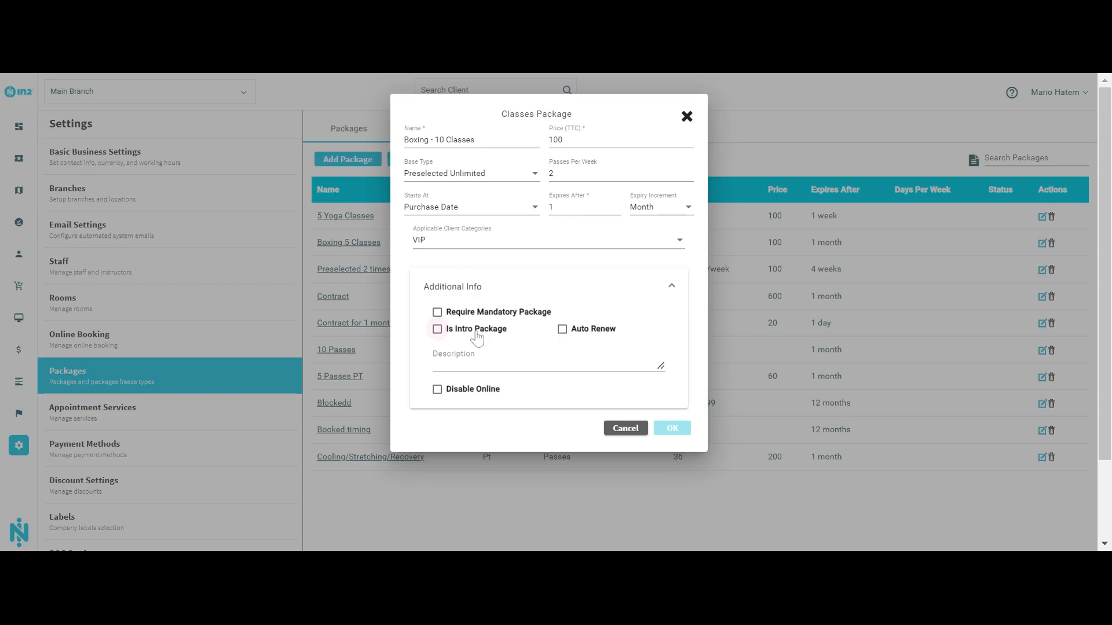
# Enable auto renew for the package, keeping Self as the renewal membership, and set it to renew after 10 passes
pyautogui.click(599, 334)
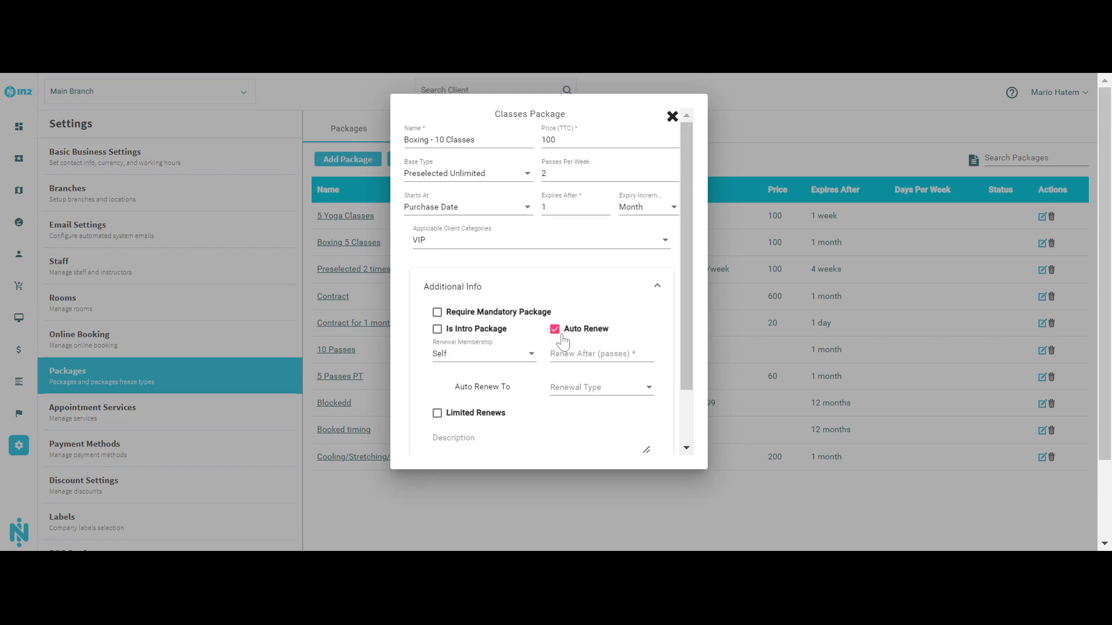
pyautogui.click(511, 355)
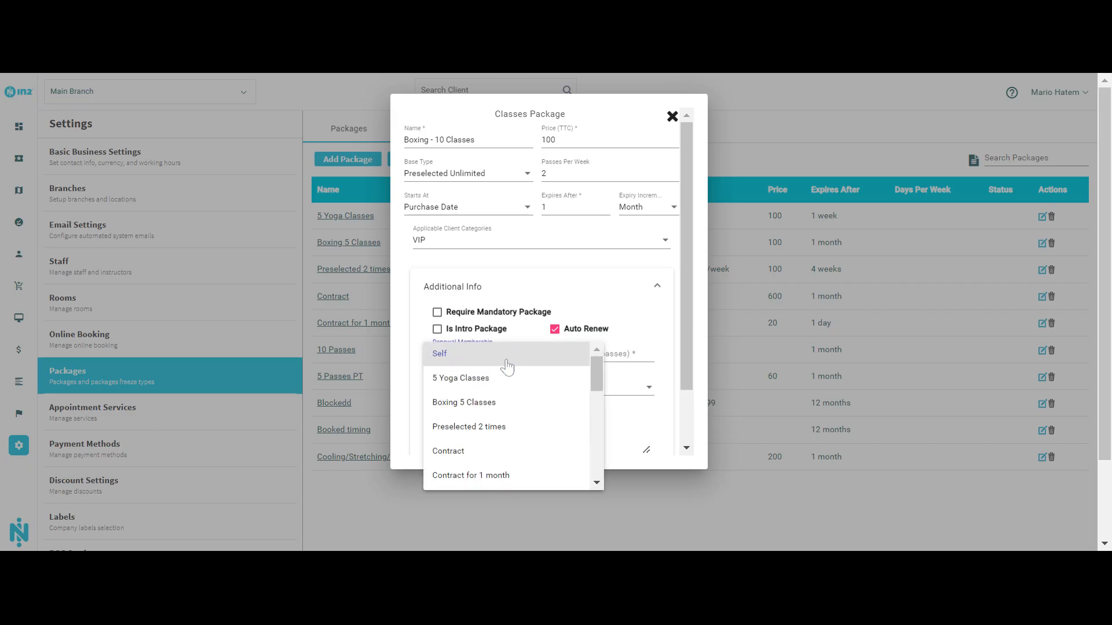
pyautogui.click(659, 325)
pyautogui.click(579, 355)
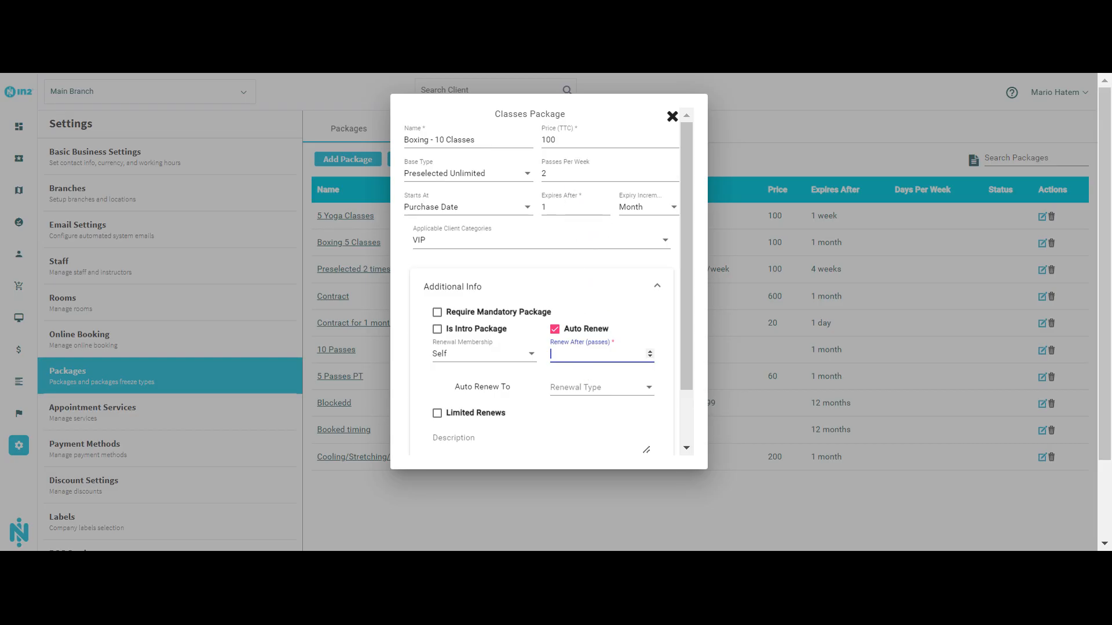
pyautogui.write('10')
# Set the auto-renew renewal type to Pending Package
pyautogui.scroll(-1, 570, 318)
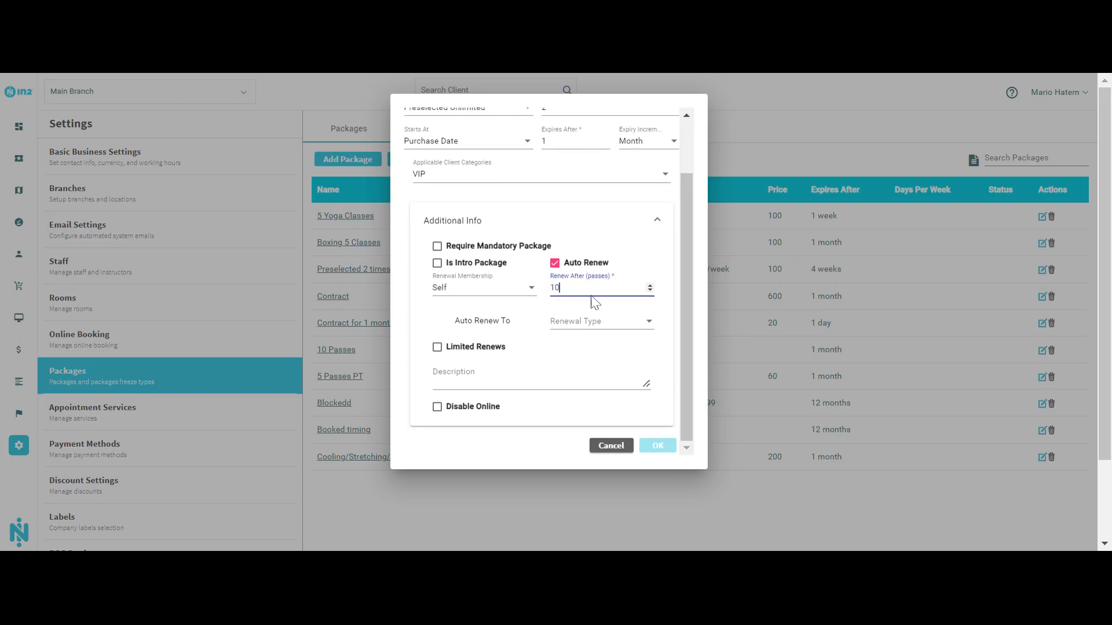
pyautogui.scroll(1, 580, 304)
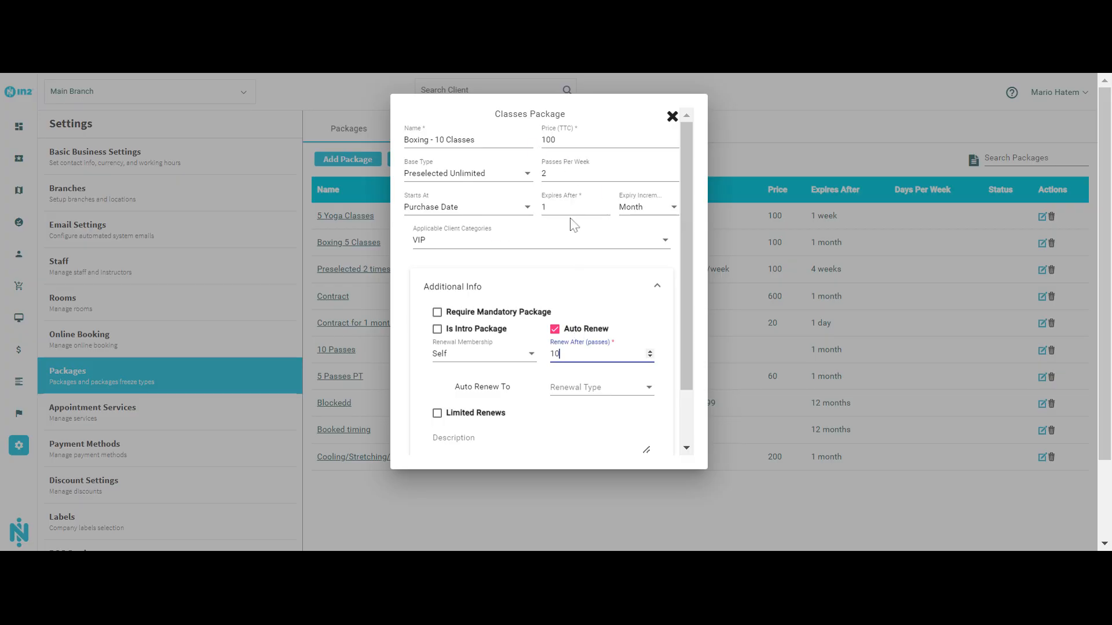
pyautogui.scroll(-1, 602, 325)
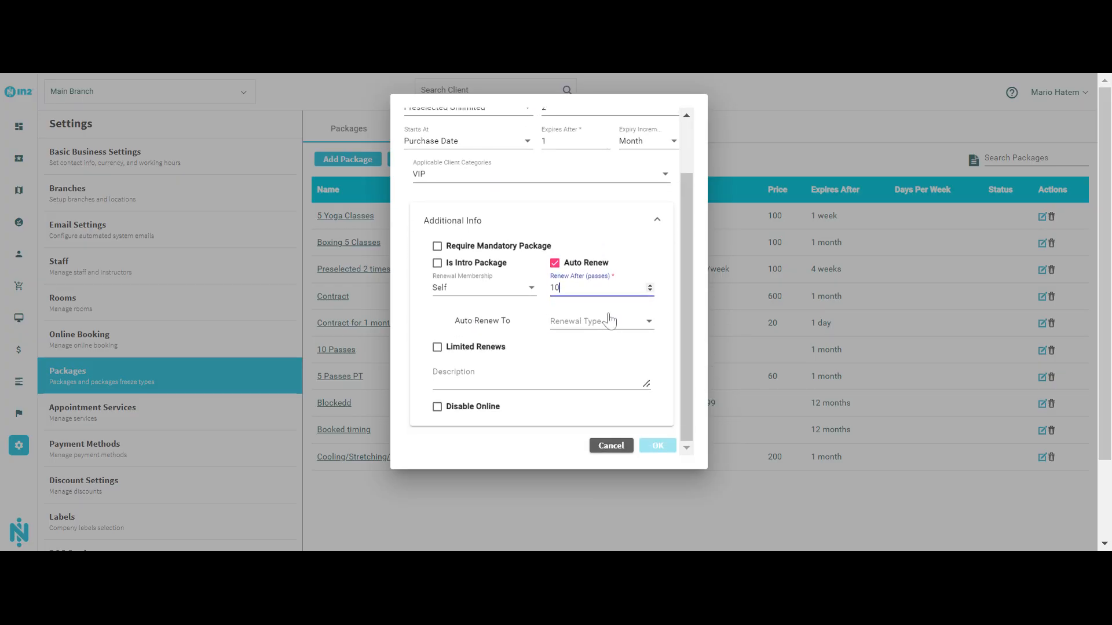
pyautogui.click(614, 321)
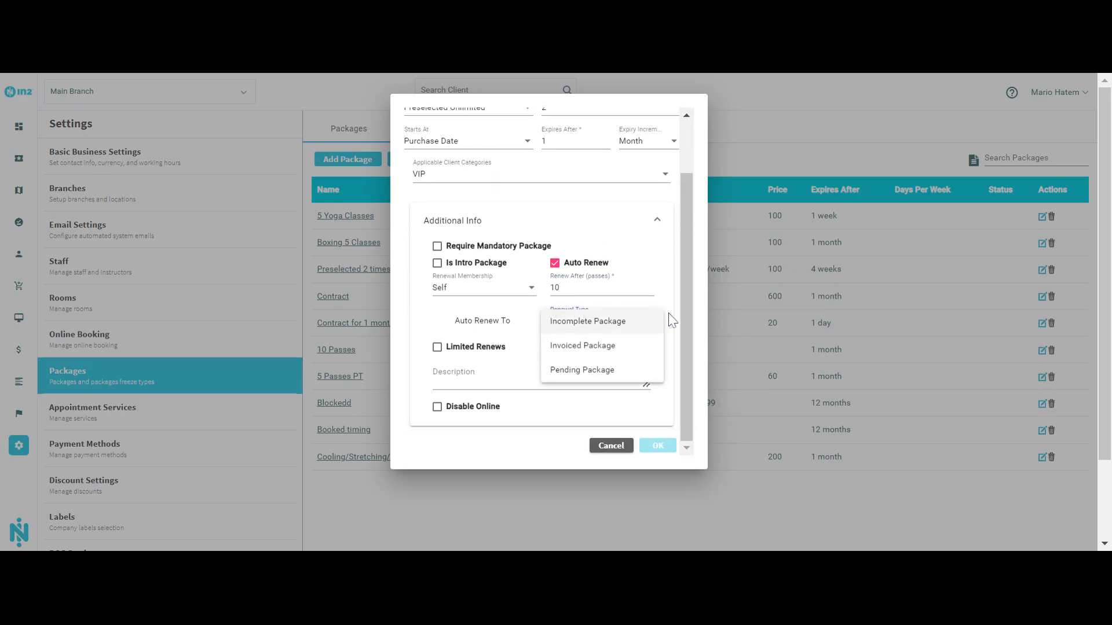
pyautogui.scroll(-2, 672, 320)
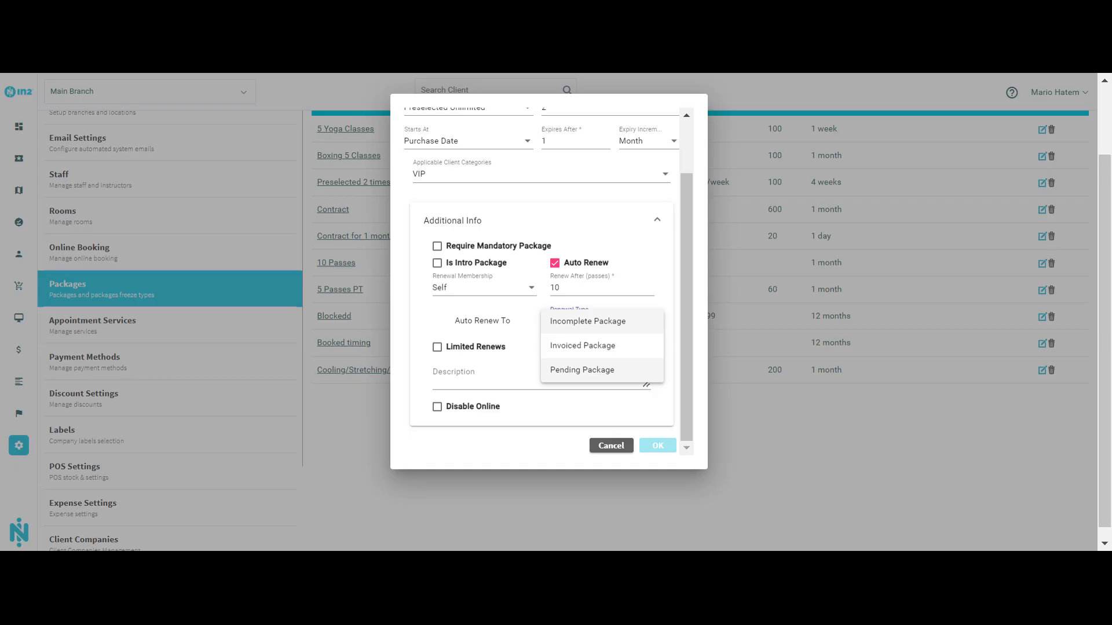
pyautogui.click(618, 369)
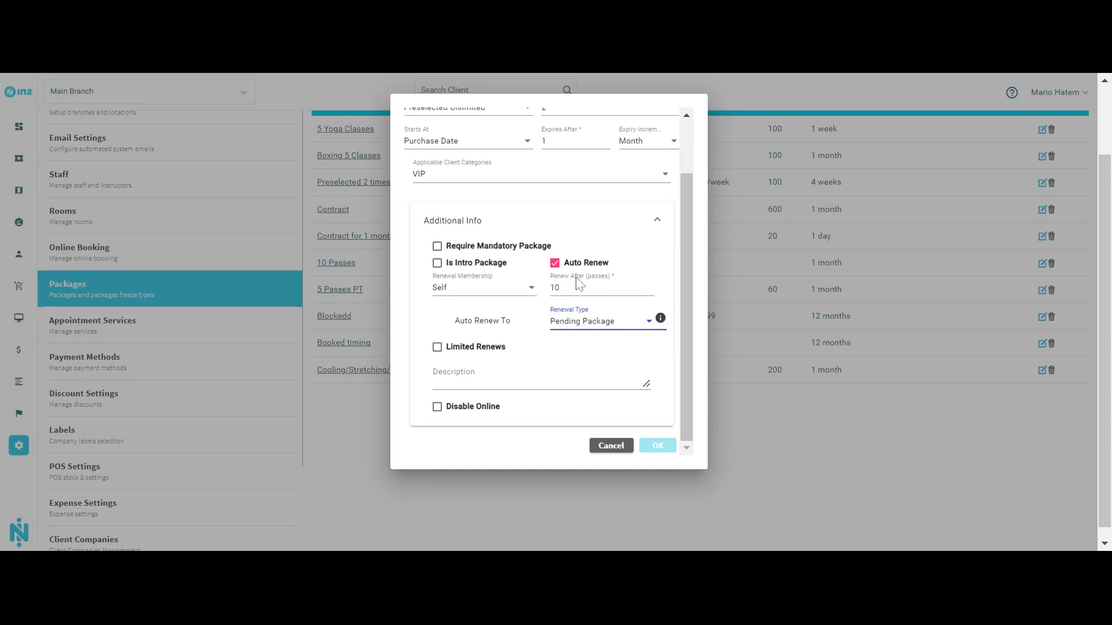
# Change the auto-renew threshold so the package renews after 3 passes
pyautogui.doubleClick(555, 288)
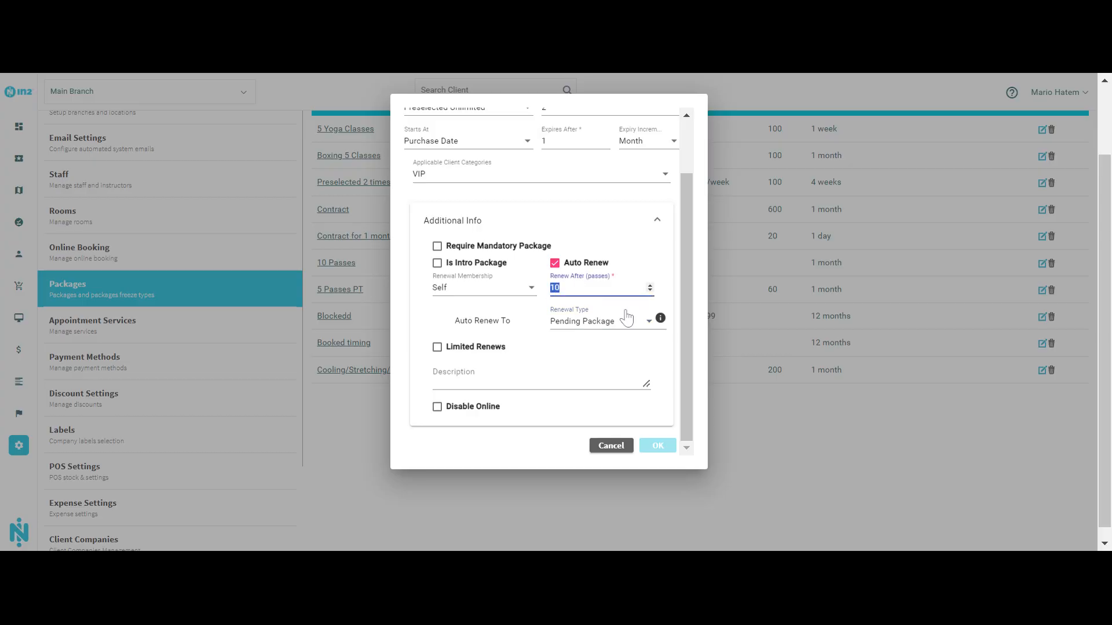
pyautogui.write('3')
pyautogui.moveTo(558, 289); pyautogui.dragTo(533, 287)
pyautogui.write('33')
pyautogui.scroll(3, 618, 337)
pyautogui.scroll(-5, 618, 337)
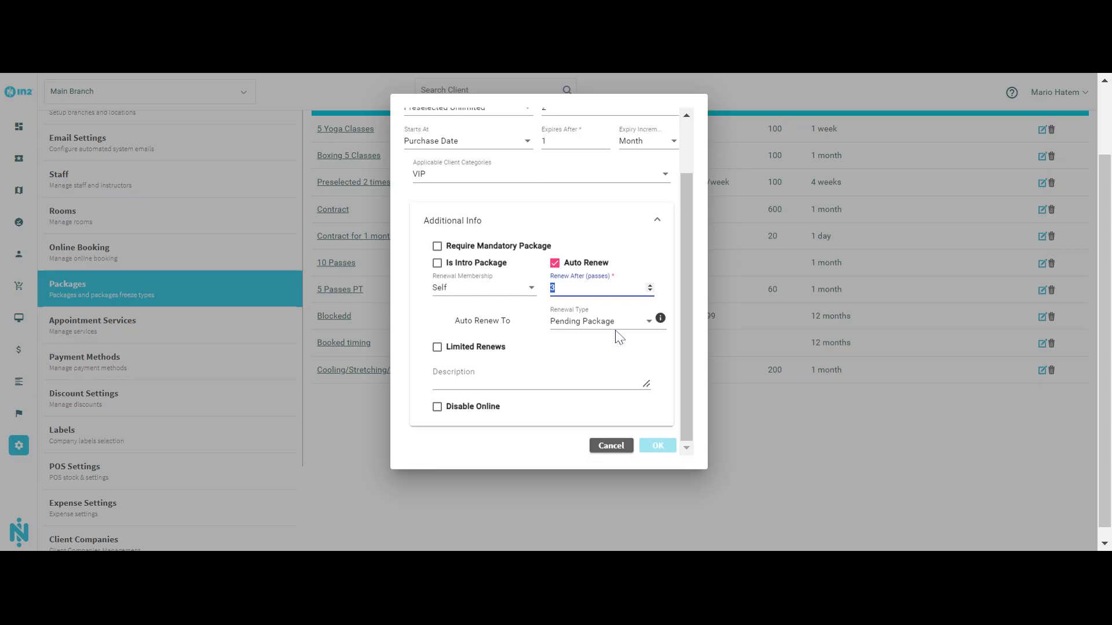
# Limit the package's renewals to a maximum of 5 auto renewals
pyautogui.click(470, 347)
pyautogui.click(608, 354)
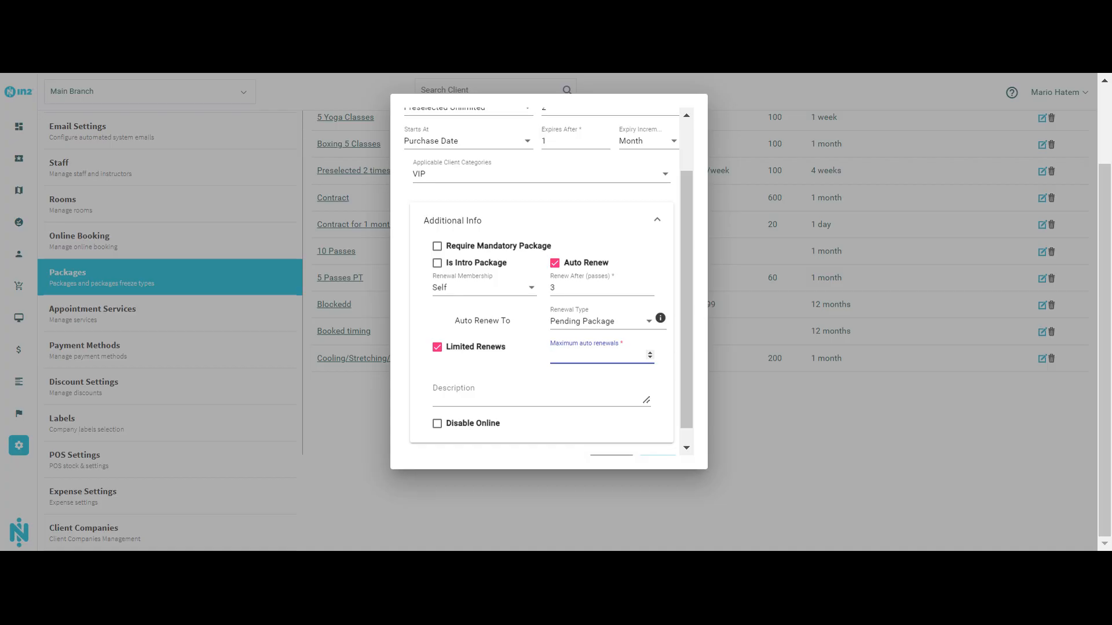
pyautogui.write('5')
pyautogui.scroll(2, 598, 201)
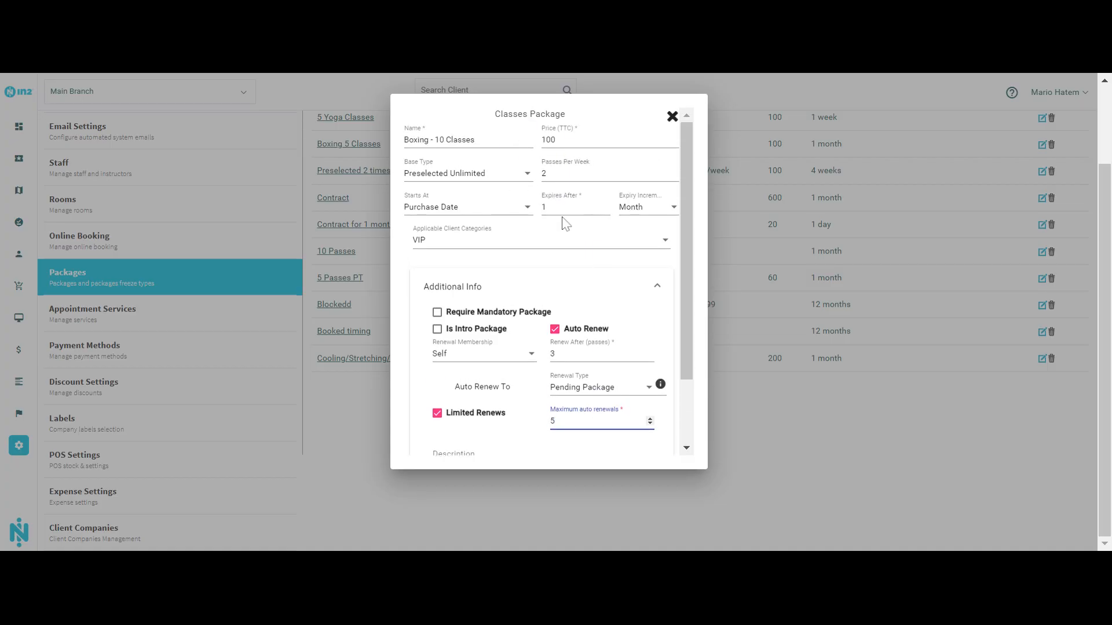
pyautogui.scroll(-2, 562, 217)
pyautogui.scroll(3, 565, 223)
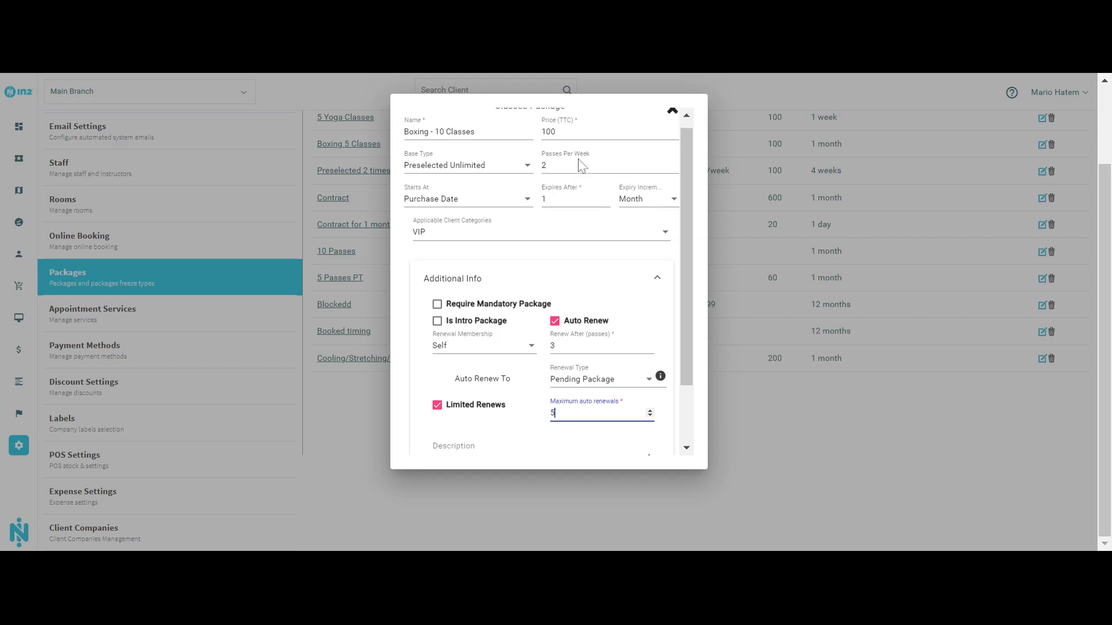
pyautogui.scroll(-3, 611, 211)
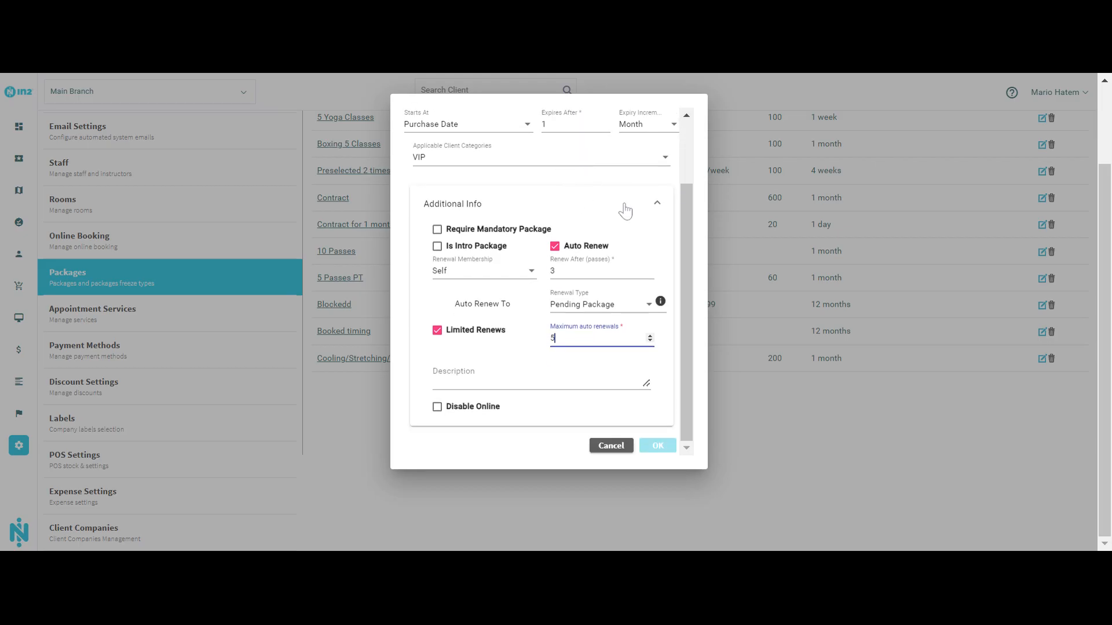
pyautogui.scroll(3, 588, 216)
pyautogui.scroll(-3, 588, 216)
# Remove the renewal limit, switch the Disable Online option on and off again, and turn off auto renew
pyautogui.click(476, 332)
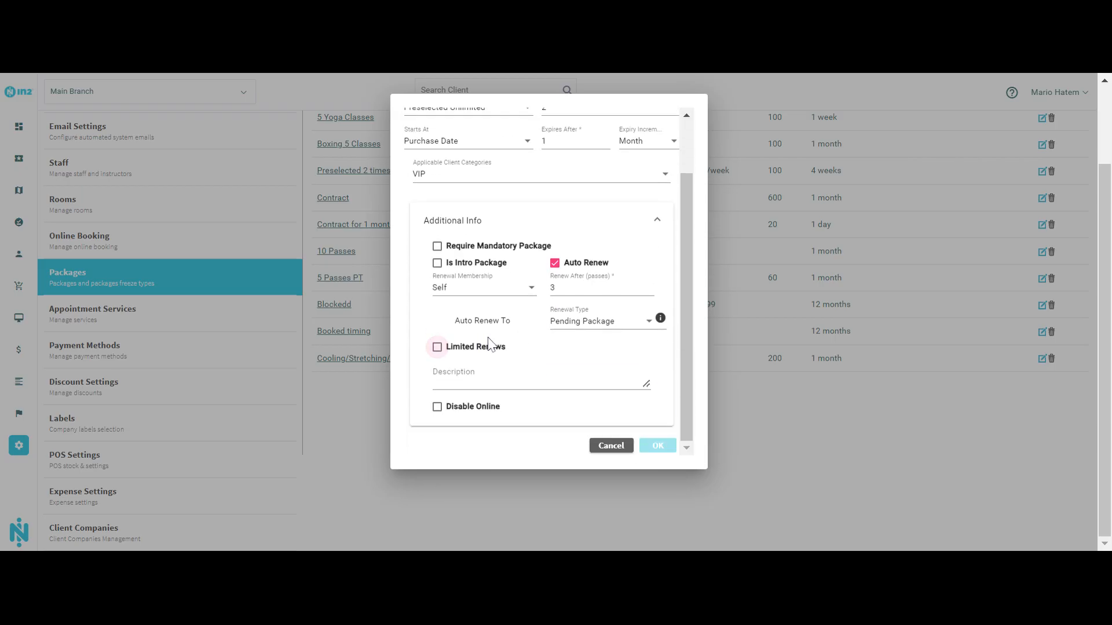
pyautogui.click(478, 409)
pyautogui.click(466, 412)
pyautogui.click(554, 263)
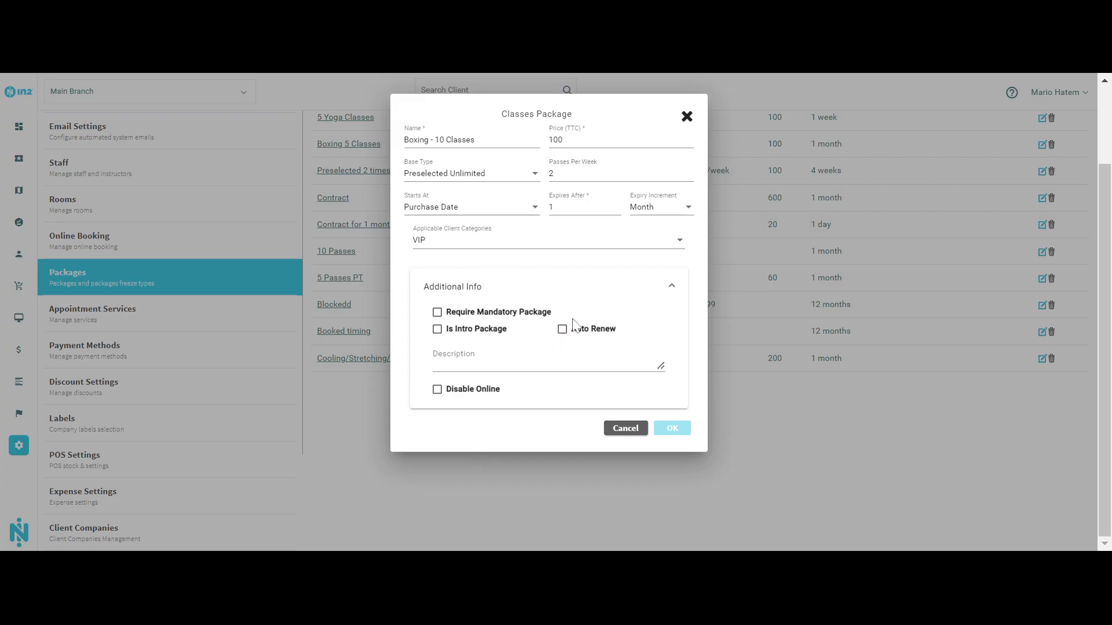
# Remove VIP from the package's applicable client categories
pyautogui.click(534, 244)
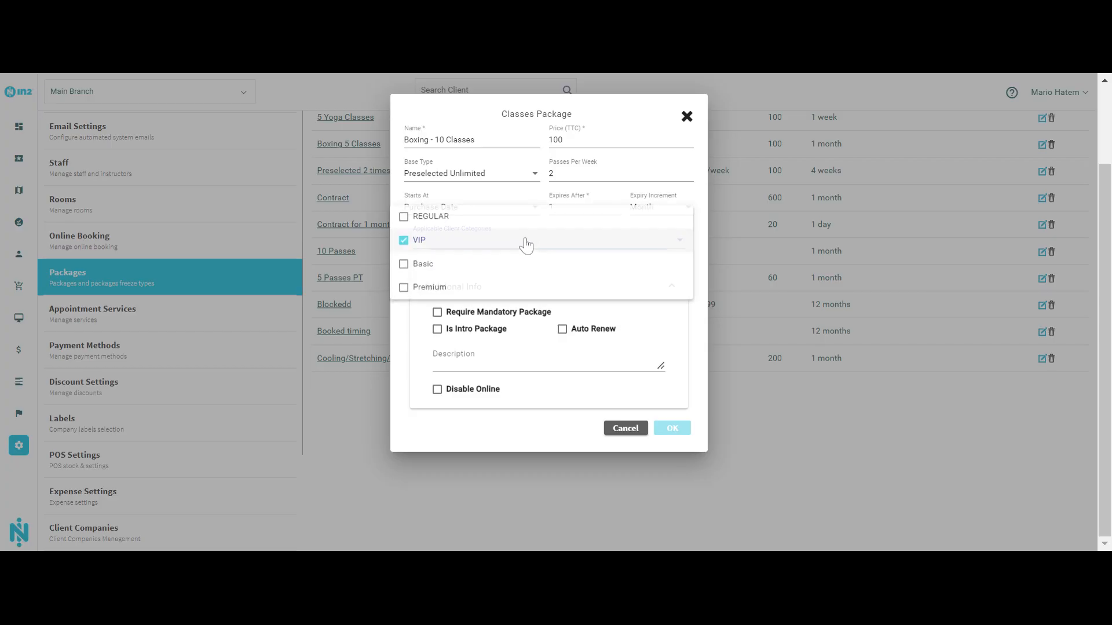
pyautogui.click(704, 323)
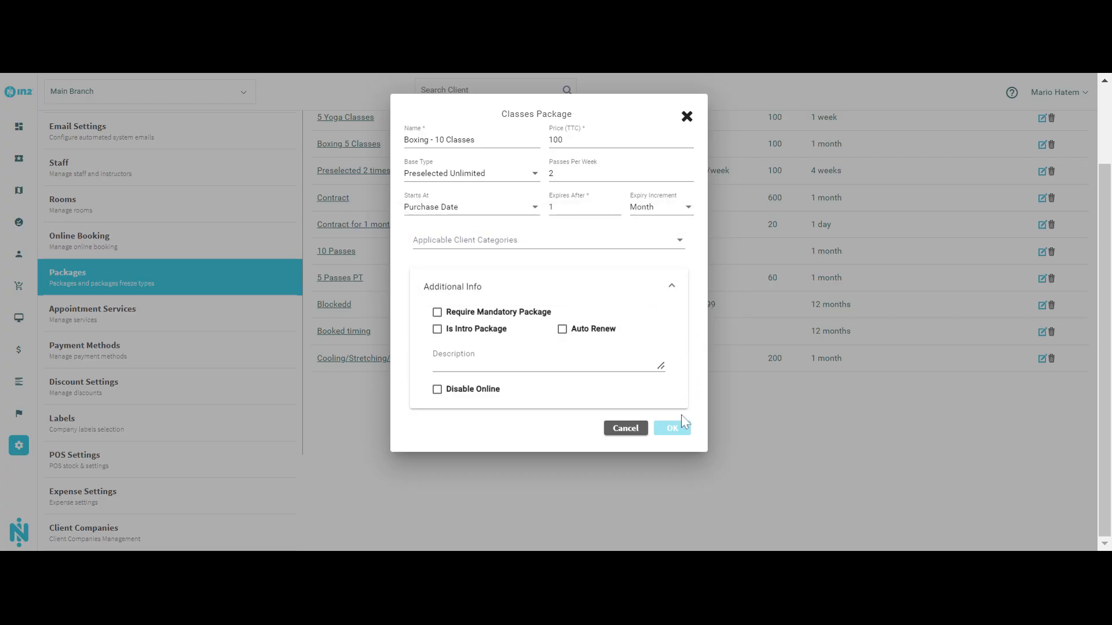